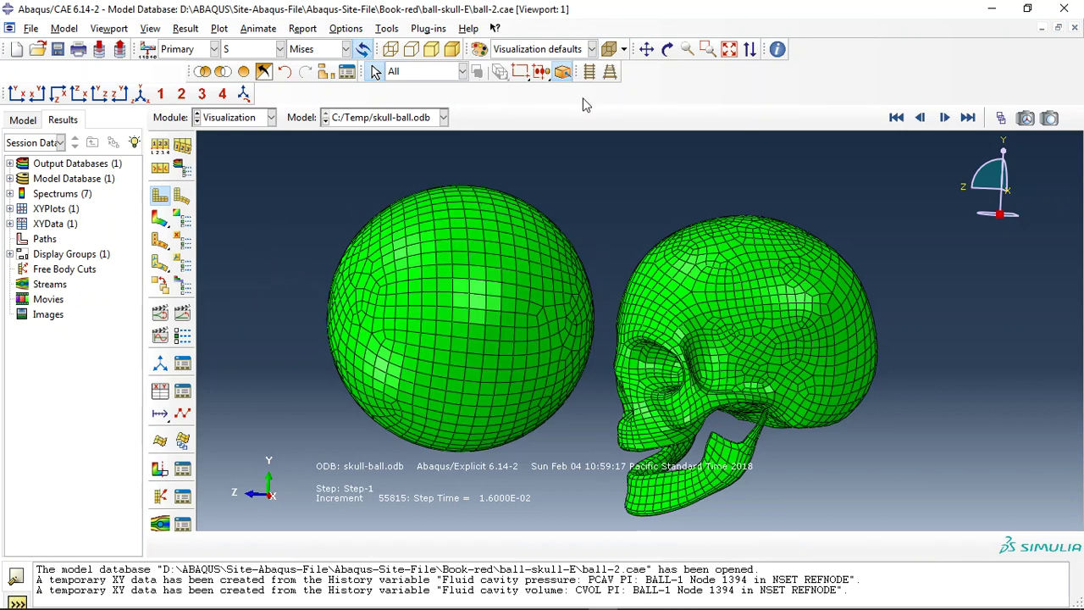
Step: Rotate the ball-and-skull model to a new viewing angle
left_click(667, 49)
mouse_move(636, 354)
left_mouse_down()
mouse_move(631, 341)
mouse_move(683, 425)
mouse_move(633, 338)
mouse_move(576, 314)
mouse_move(581, 330)
left_mouse_up()
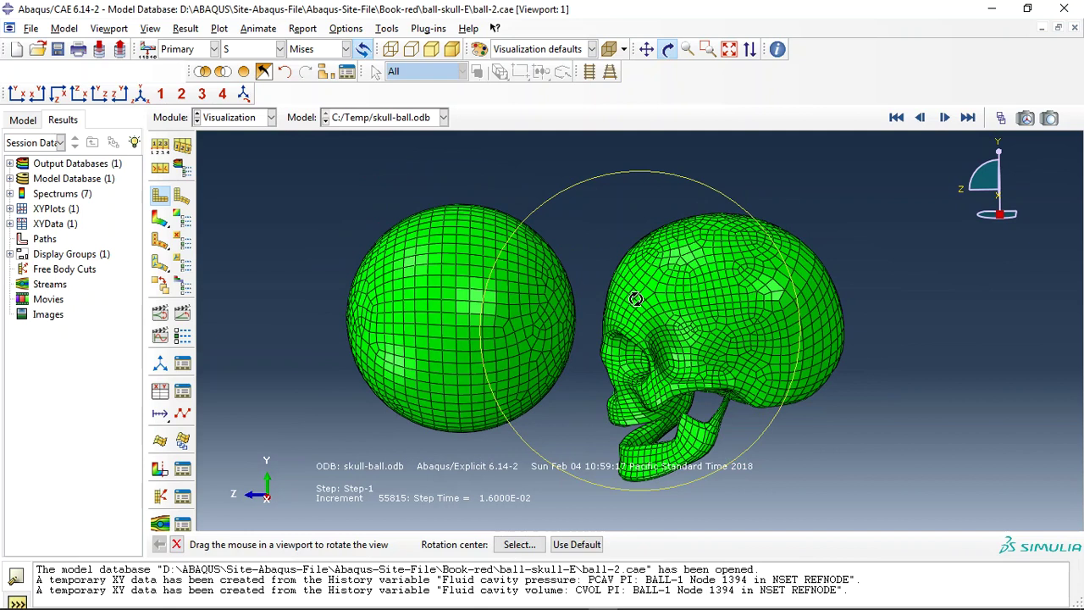
key("Escape")
Step: Plot Mises stress contours on the deformed model, then play and stop the time animation
left_click(160, 219)
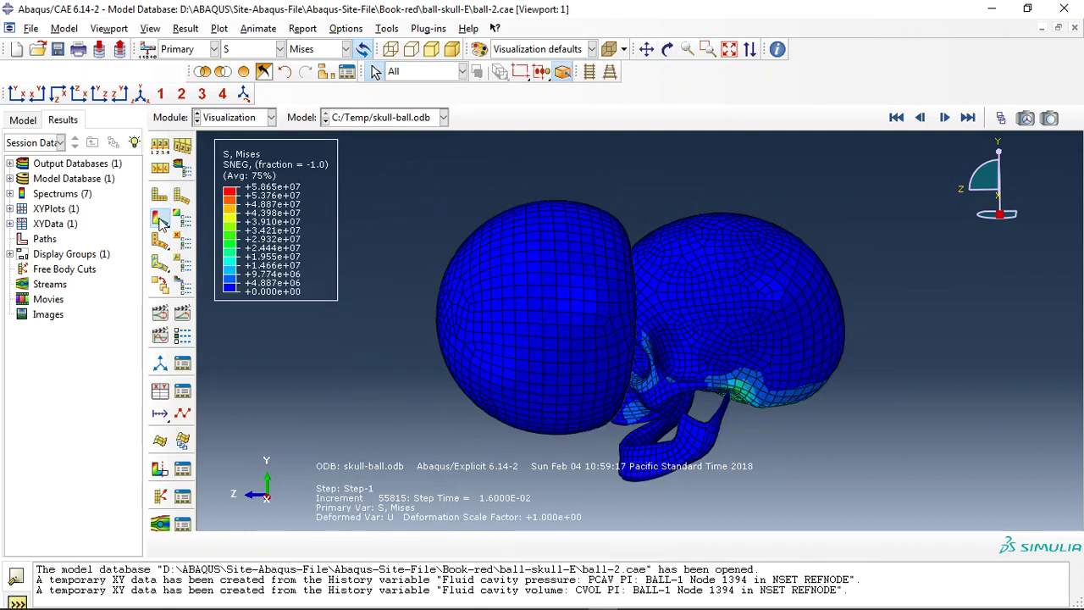
left_click(666, 49)
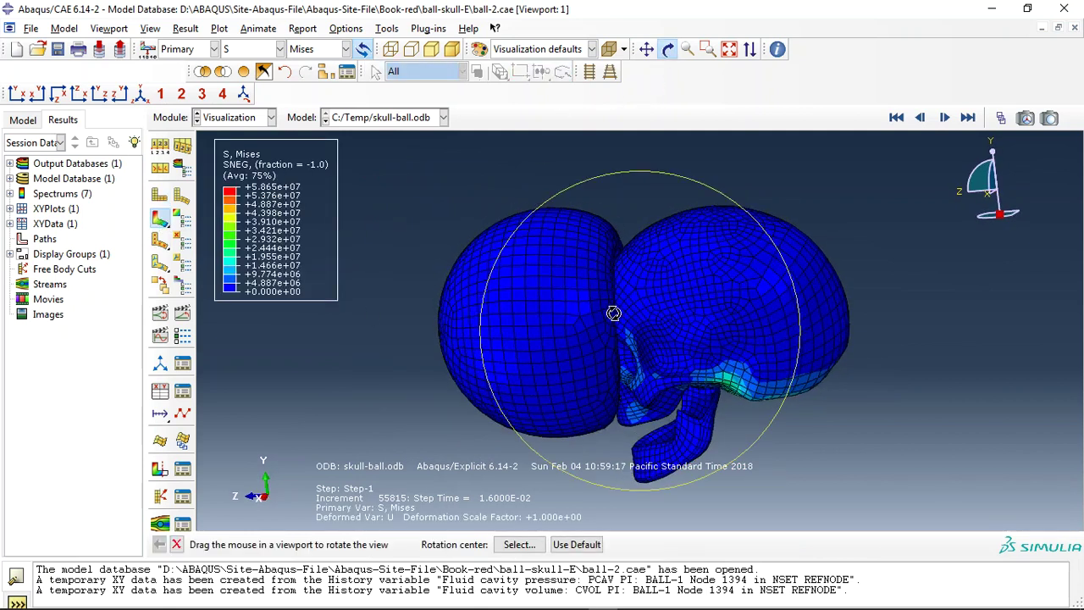
left_click_drag(643, 372, 638, 322)
key("Escape")
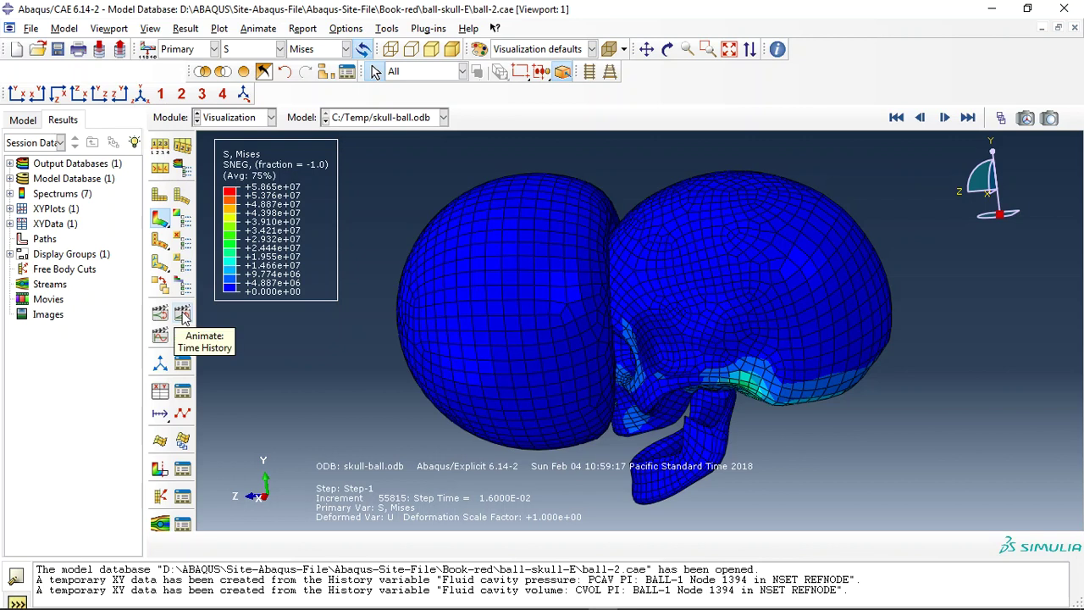
left_click(183, 313)
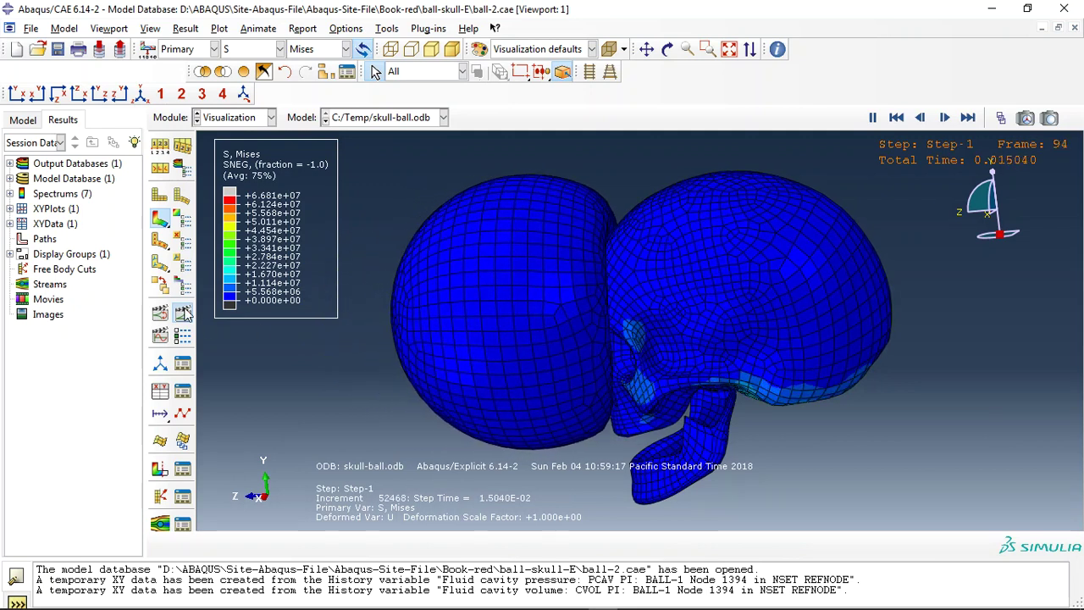
left_click(221, 71)
Step: Hide the ball, turn the skull to a front view, and replay the stress animation
left_click(222, 71)
left_click(434, 322)
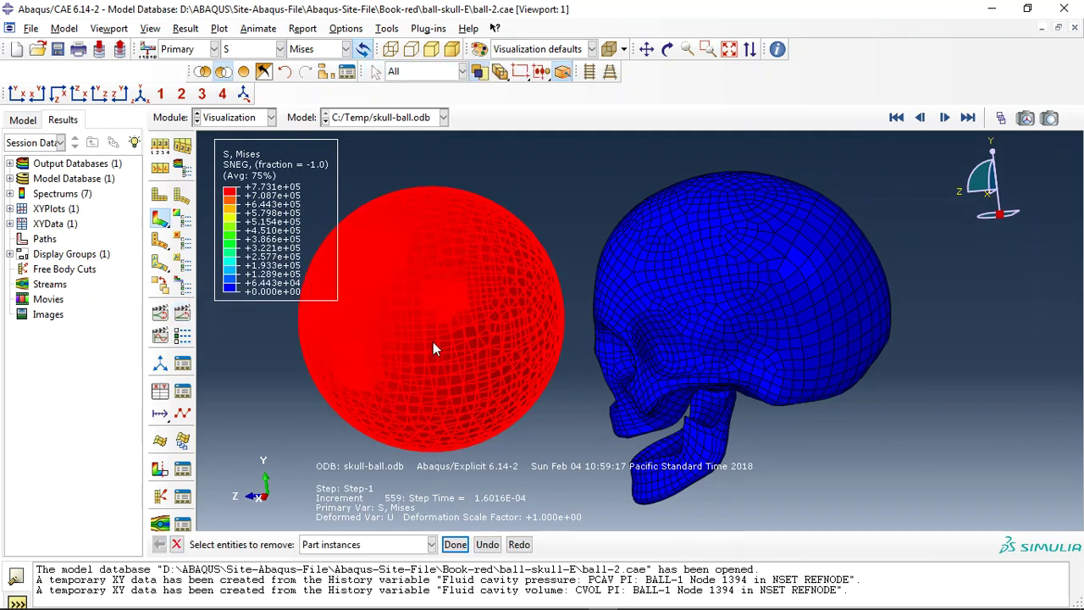
middle_click(433, 341)
left_click(666, 48)
mouse_move(644, 212)
left_mouse_down()
mouse_move(574, 313)
mouse_move(572, 342)
left_mouse_up()
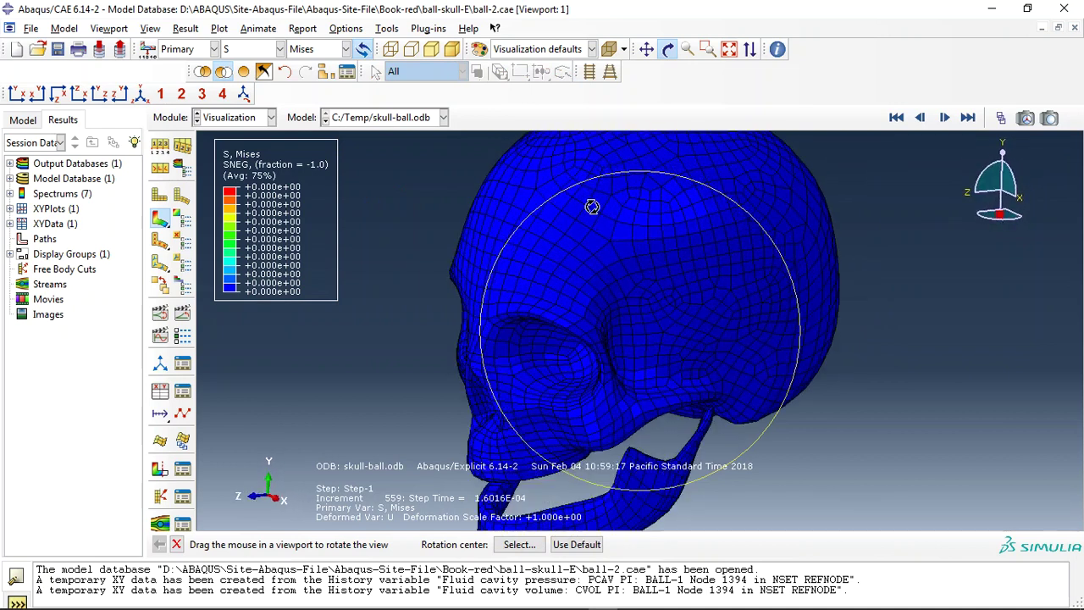
middle_click(315, 366)
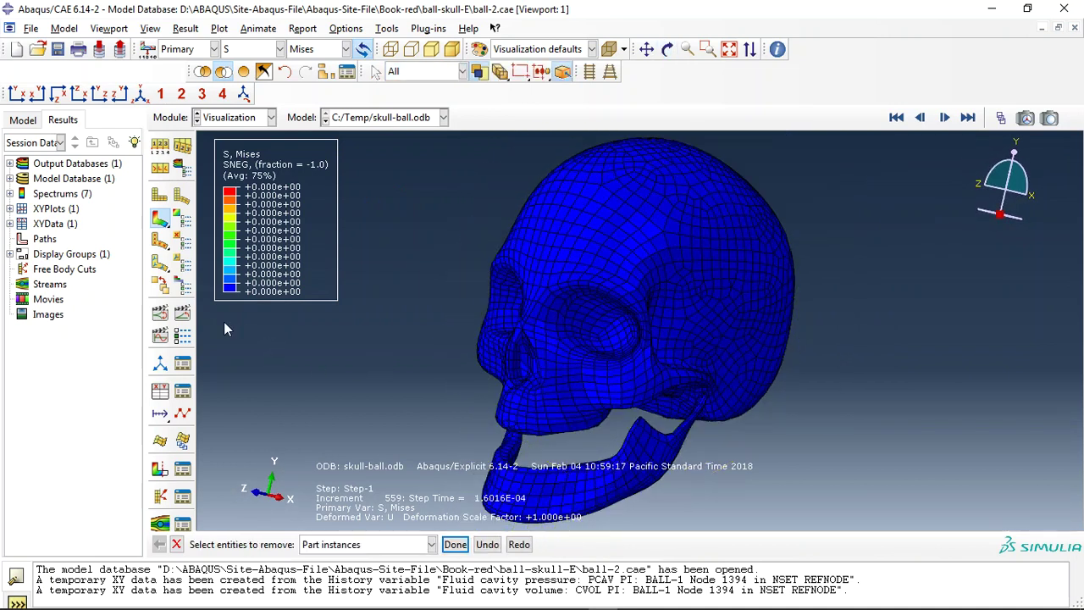
left_click(182, 313)
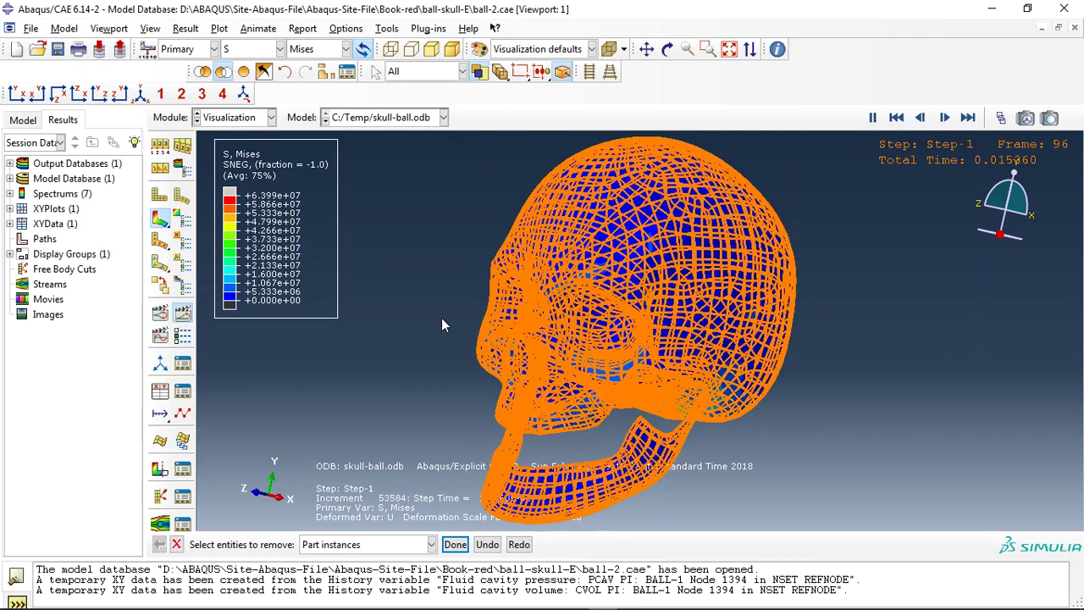
left_click(315, 49)
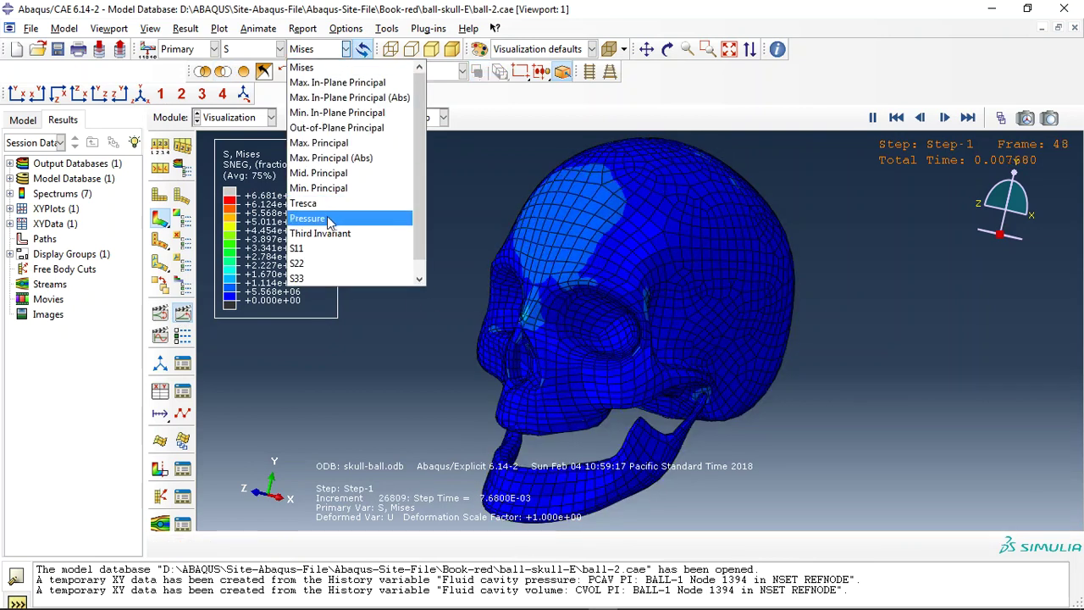
Step: Switch the contour to Pressure, hide the skull, and turn the ball to its impact side
left_click(327, 218)
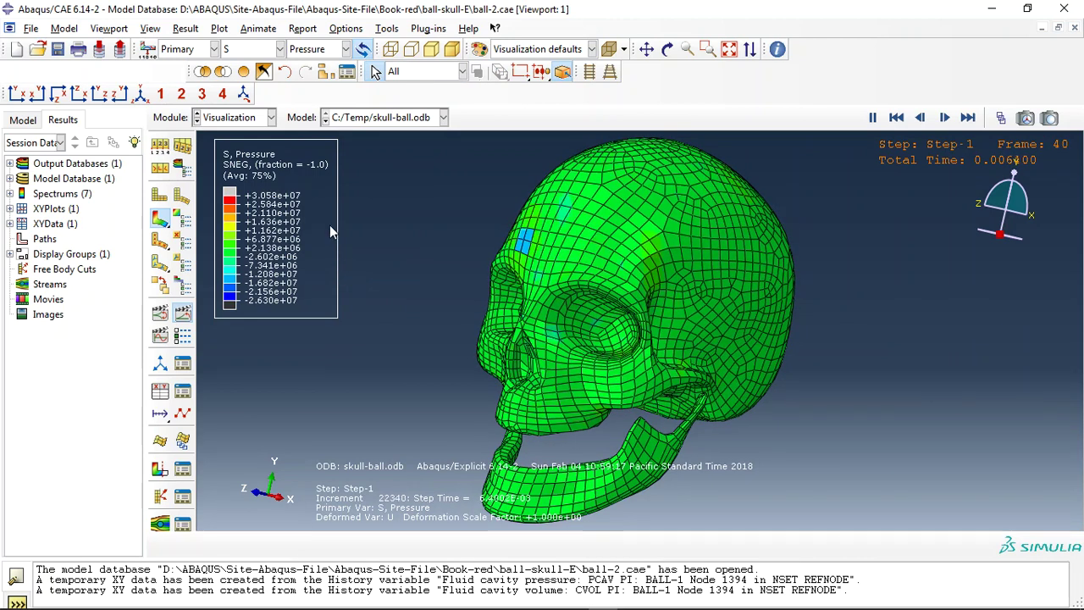
left_click(223, 72)
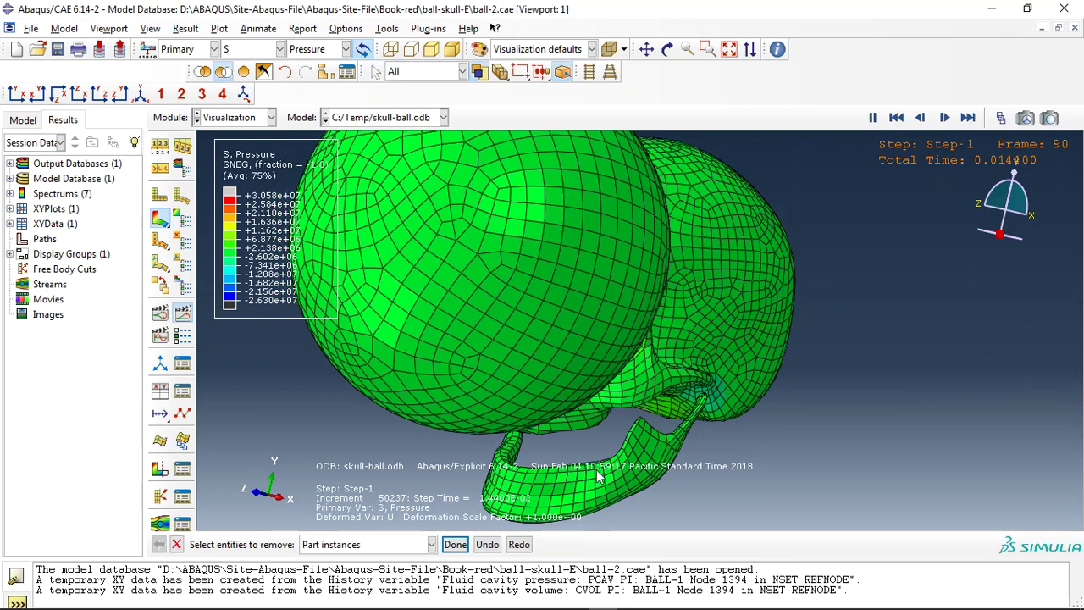
left_click(597, 477)
middle_click(636, 506)
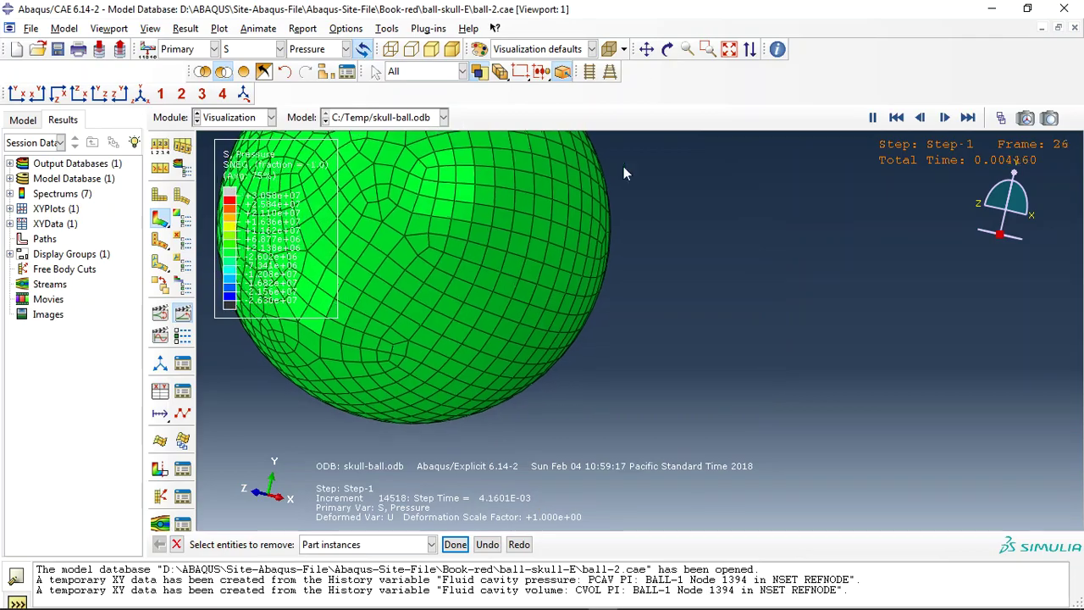
left_click(668, 49)
mouse_move(471, 274)
left_mouse_down()
mouse_move(640, 288)
mouse_move(709, 255)
mouse_move(663, 287)
left_mouse_up()
key("Escape")
Step: Switch the ball's contour back to Mises stress and stop the animation
left_click(322, 48)
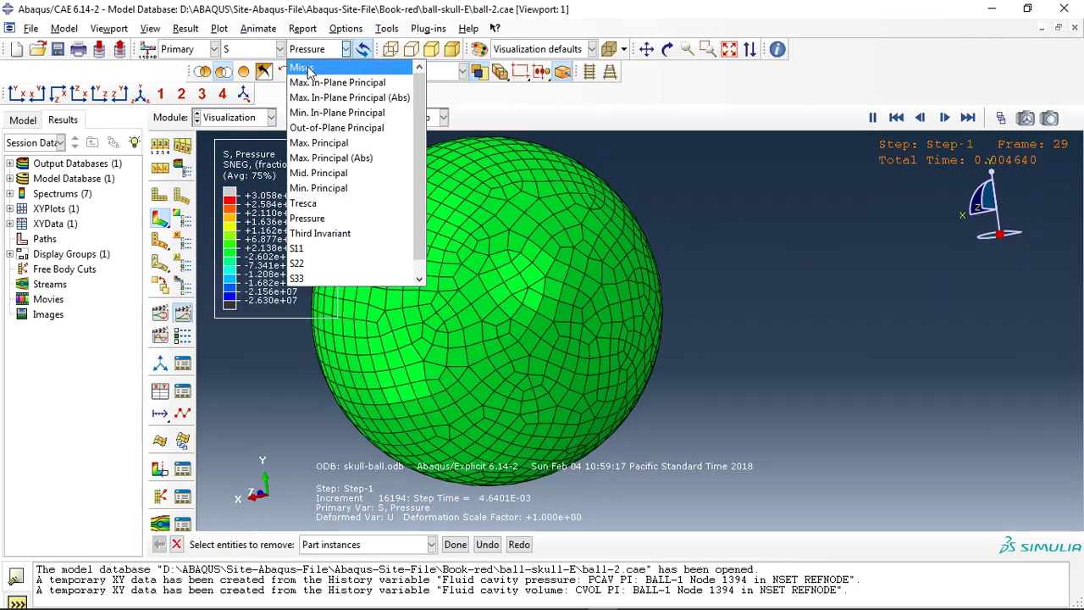
left_click(302, 68)
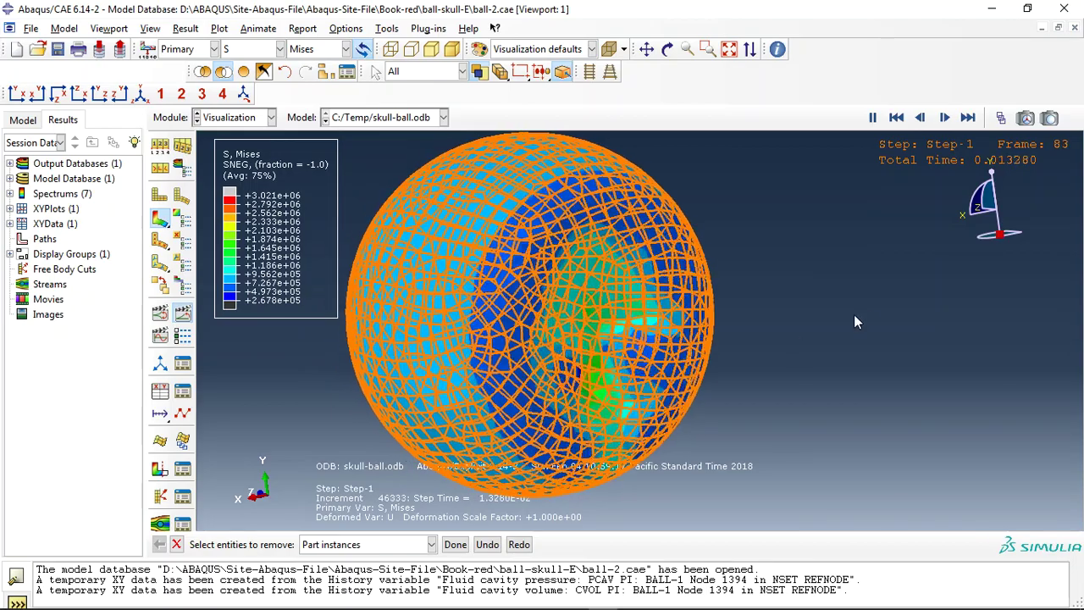
key("Escape")
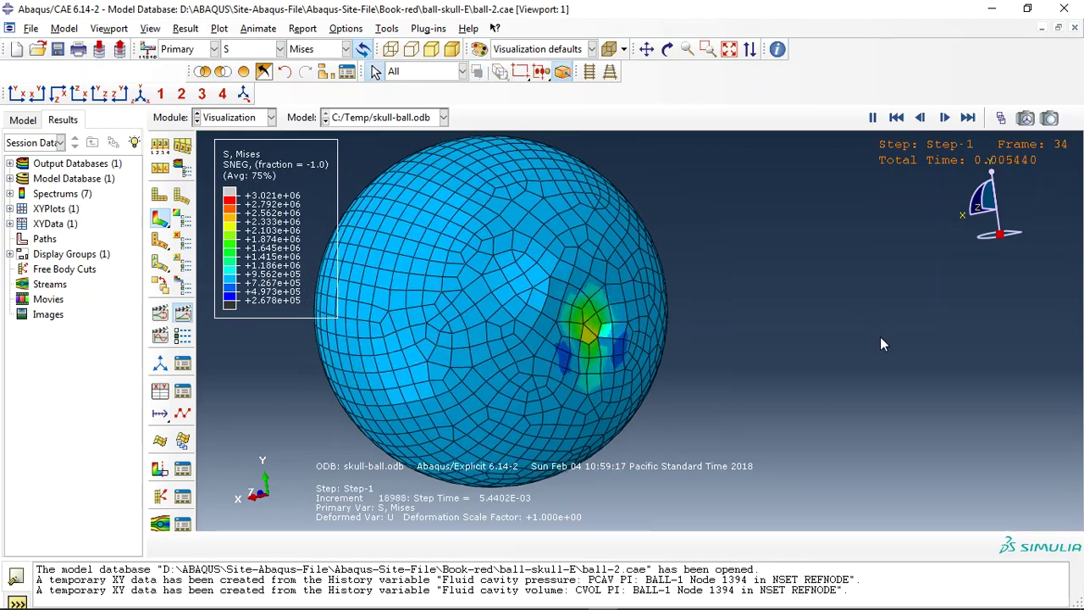
left_click(182, 312)
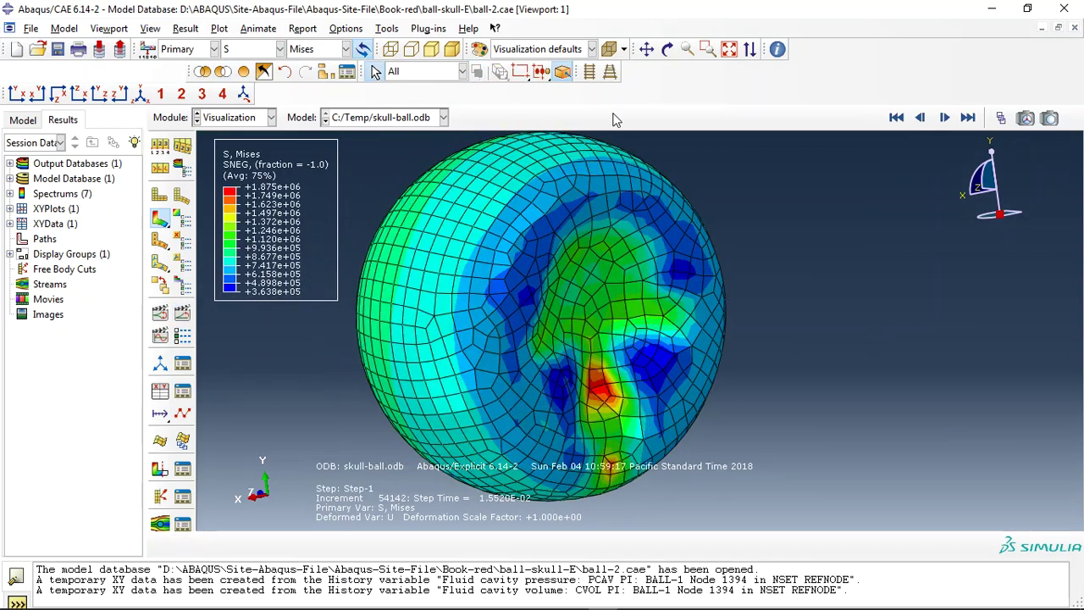
Step: Display only the skull and rotate it to a front-left view
left_click(243, 72)
left_click(212, 73)
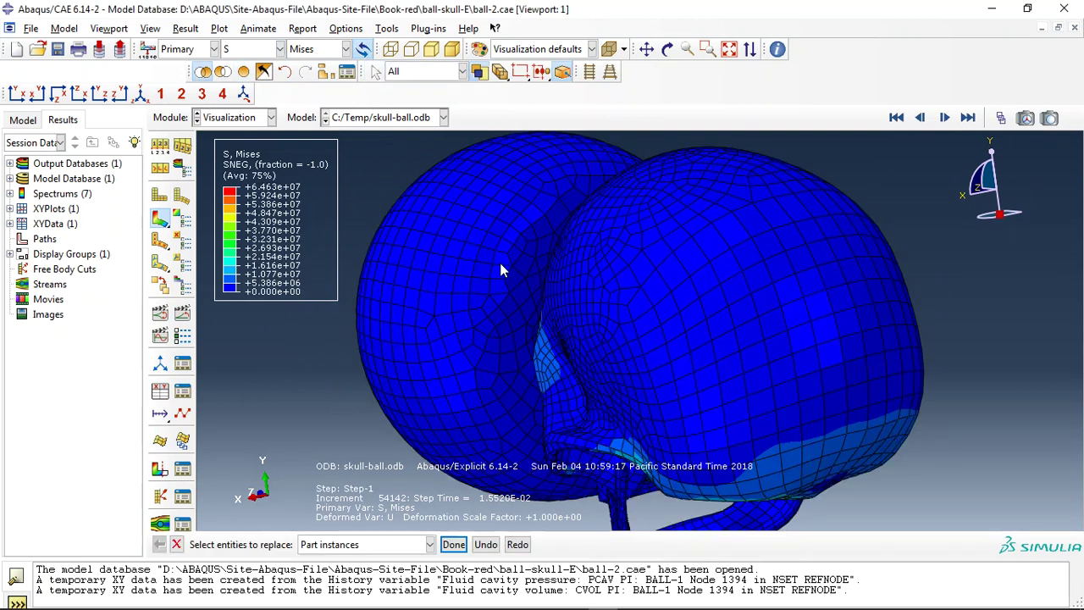
left_click(660, 271)
left_click(667, 49)
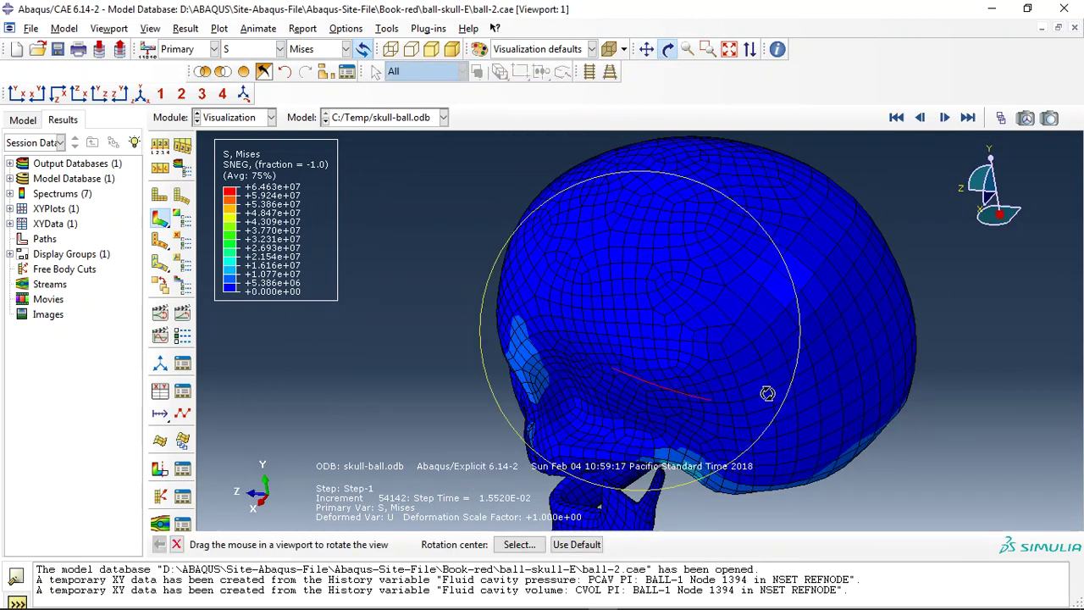
mouse_move(768, 390)
left_mouse_down()
mouse_move(706, 238)
mouse_move(693, 236)
left_mouse_up()
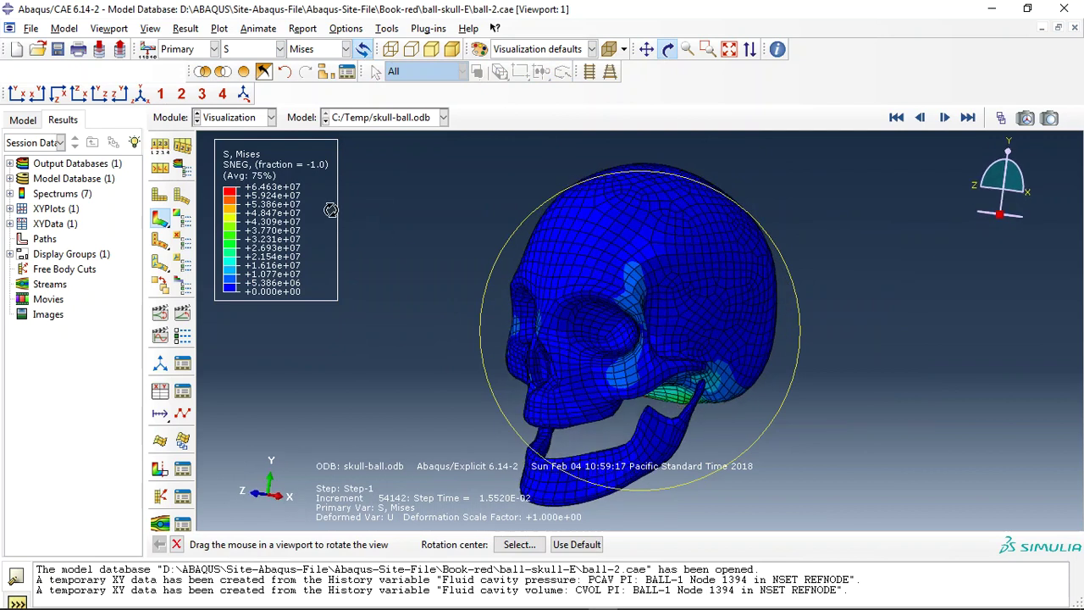
key("Escape")
Step: Contour displacement magnitude U on the skull, animate it, then restore the ball
left_click(280, 49)
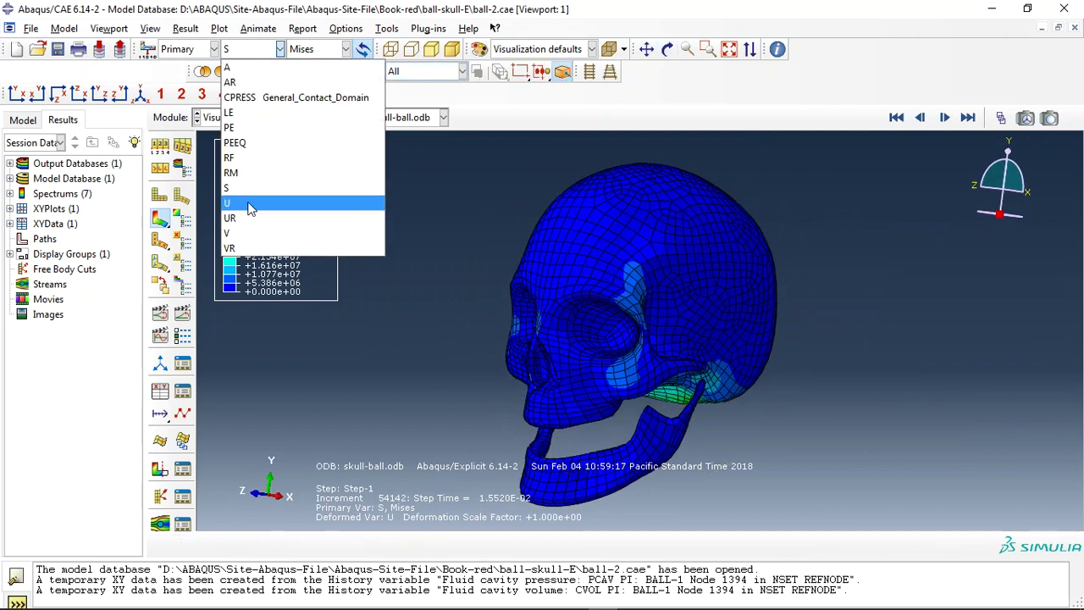
left_click(251, 208)
mouse_move(734, 173)
left_mouse_down("ctrl+alt")
mouse_move(630, 224)
mouse_move(255, 311)
left_mouse_up("ctrl+alt")
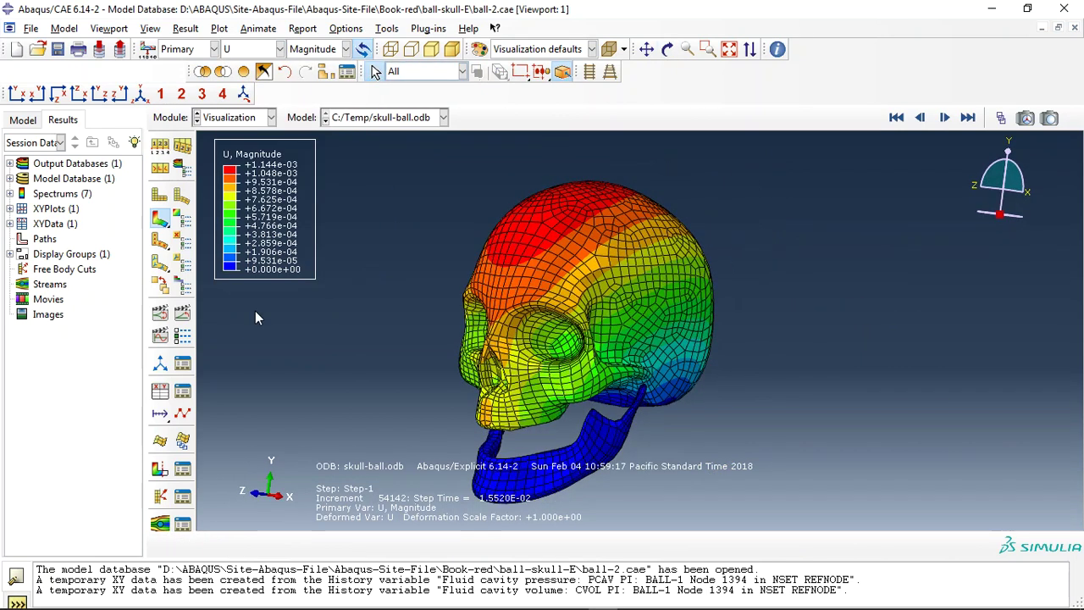
left_click(183, 315)
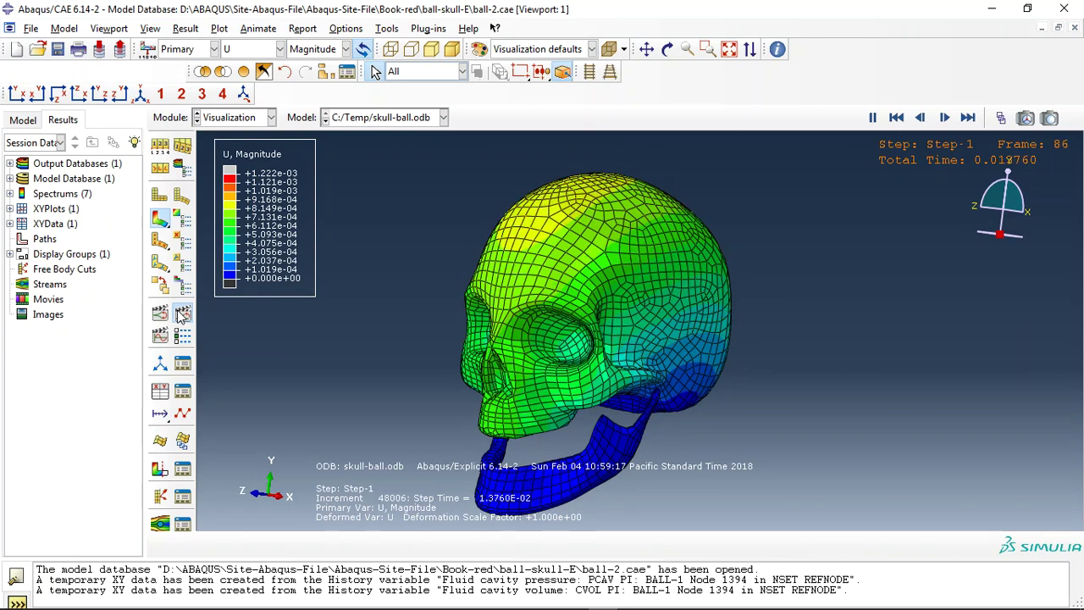
left_click(184, 315)
left_click(563, 72)
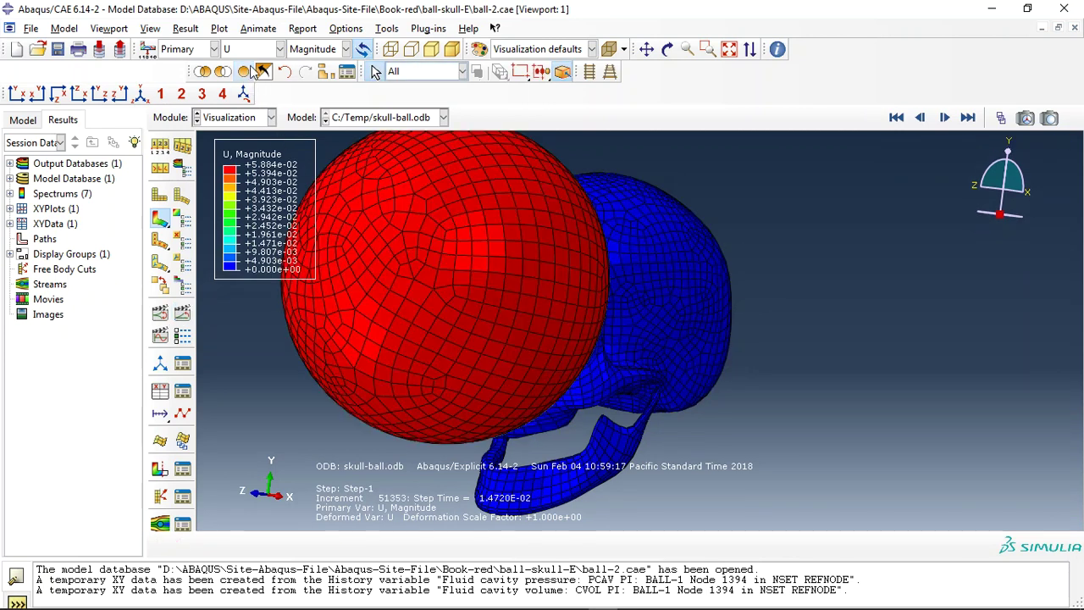
left_click(279, 48)
Step: Contour PEEQ plastic strain, hide then restore the ball, and turn to a side view
left_click(256, 144)
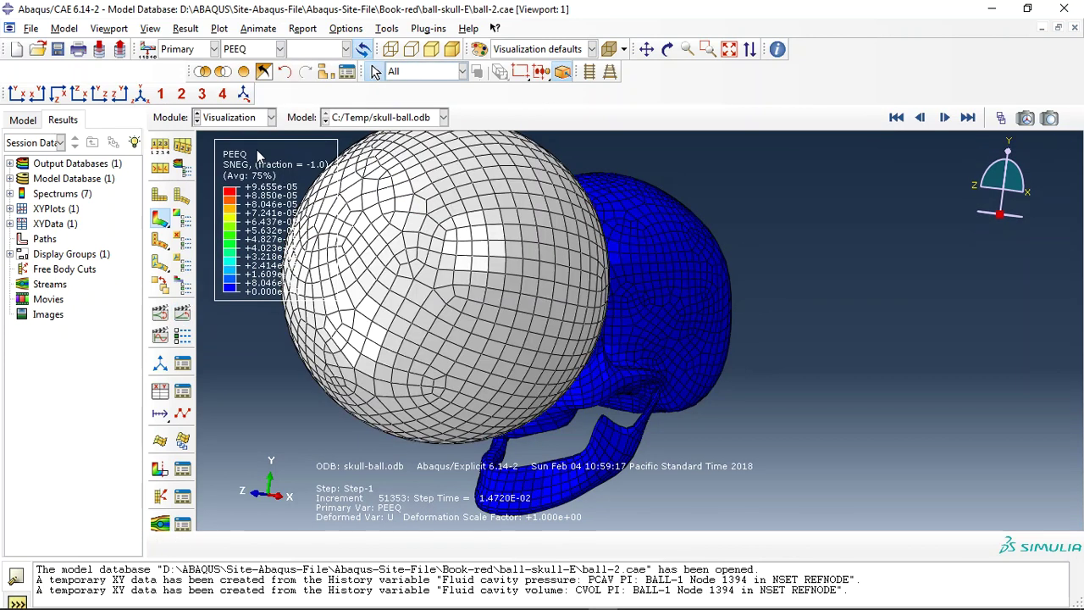
left_click(223, 71)
left_click(345, 214)
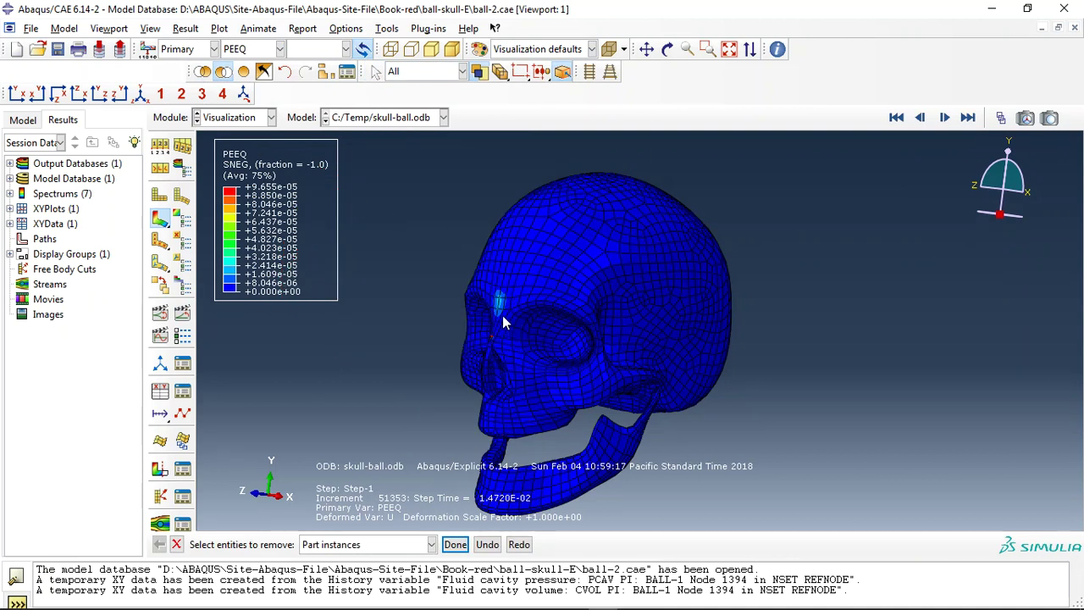
left_click(244, 72)
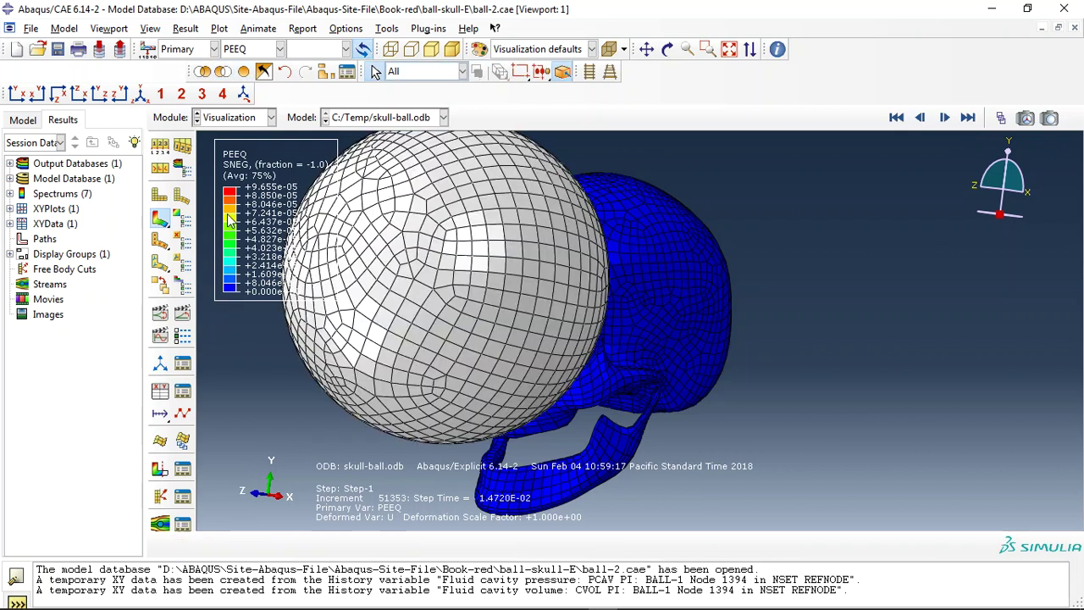
left_click(668, 49)
left_click_drag(593, 296, 182, 378)
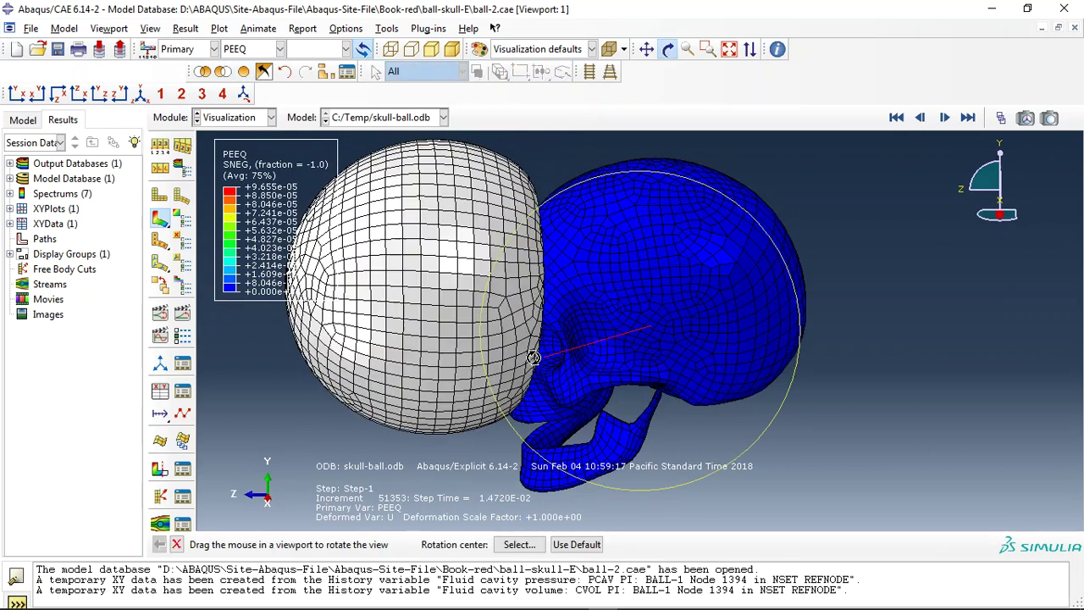
left_click(160, 392)
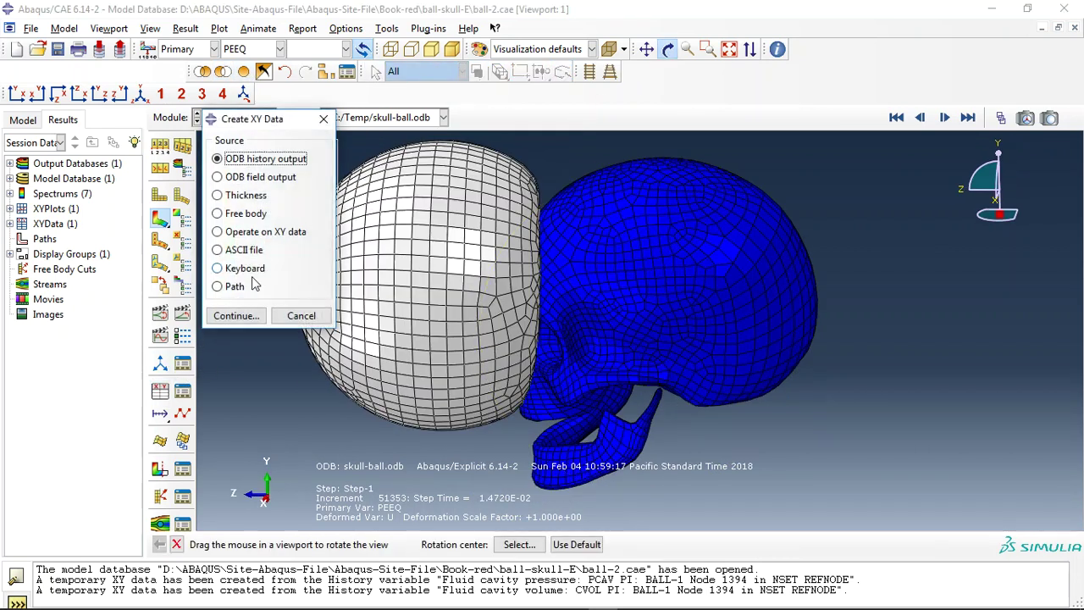
Step: From history output, plot fluid cavity pressure (PCAV), then fluid cavity volume (CVOL) over time
left_click(236, 315)
left_click_drag(115, 67, 140, 62)
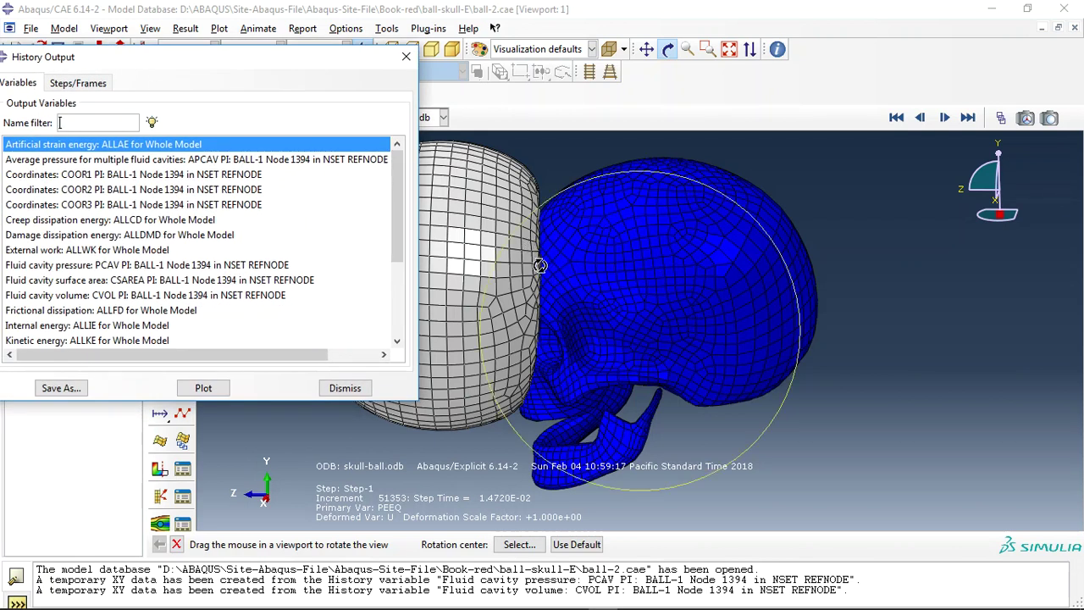
left_click_drag(540, 266, 530, 254)
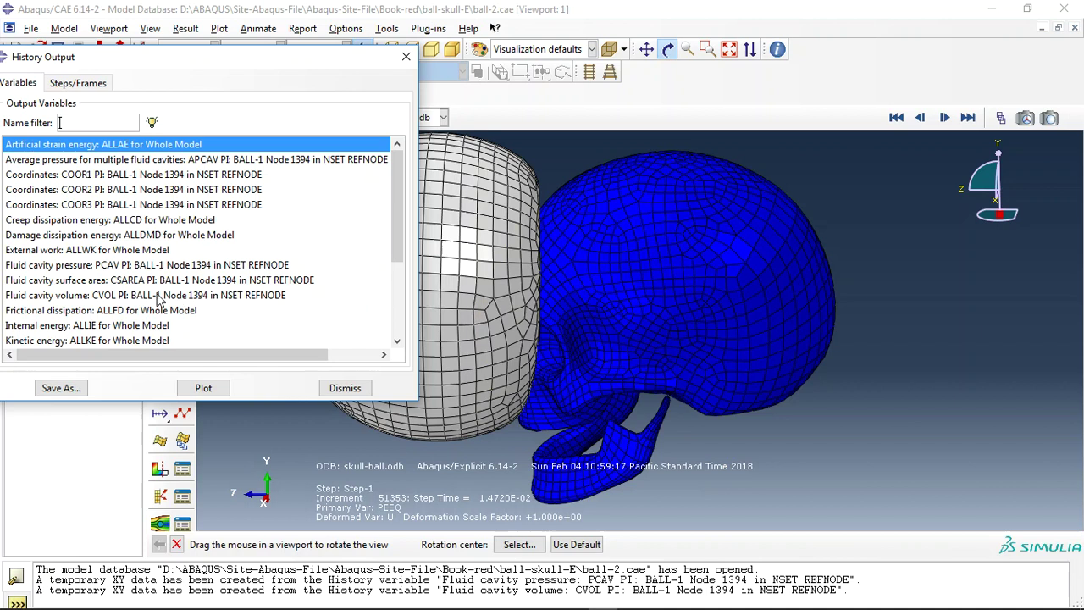
left_click(129, 266)
left_click(197, 389)
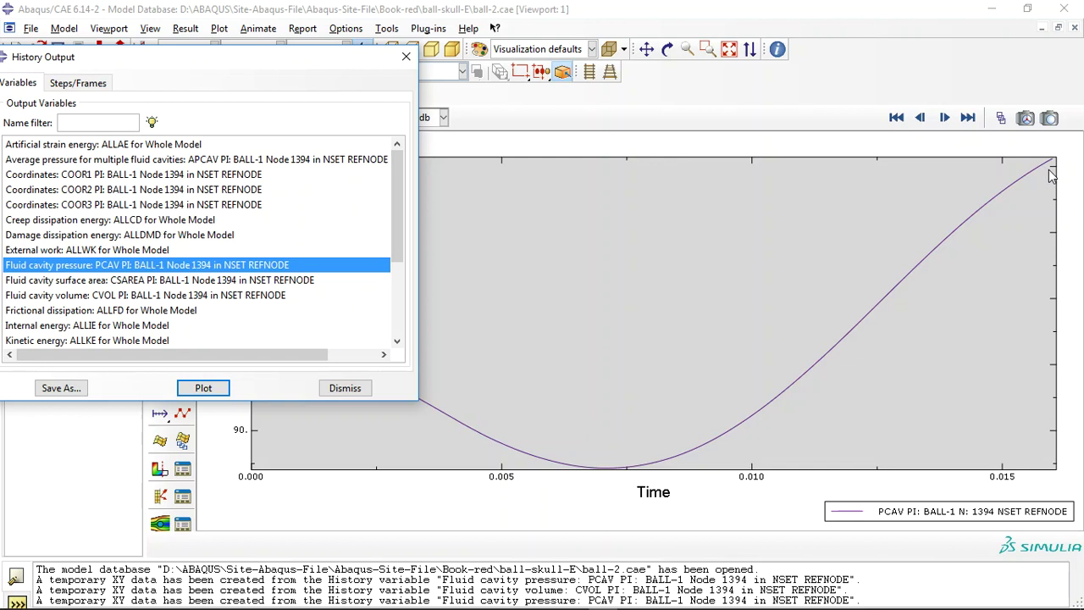
left_click(111, 297)
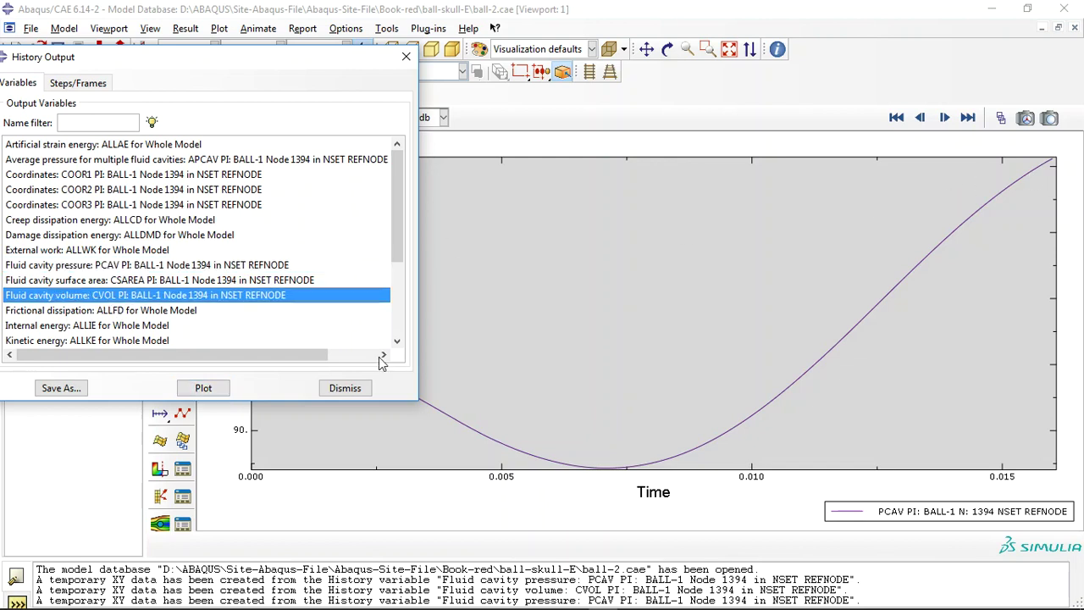
left_click(203, 388)
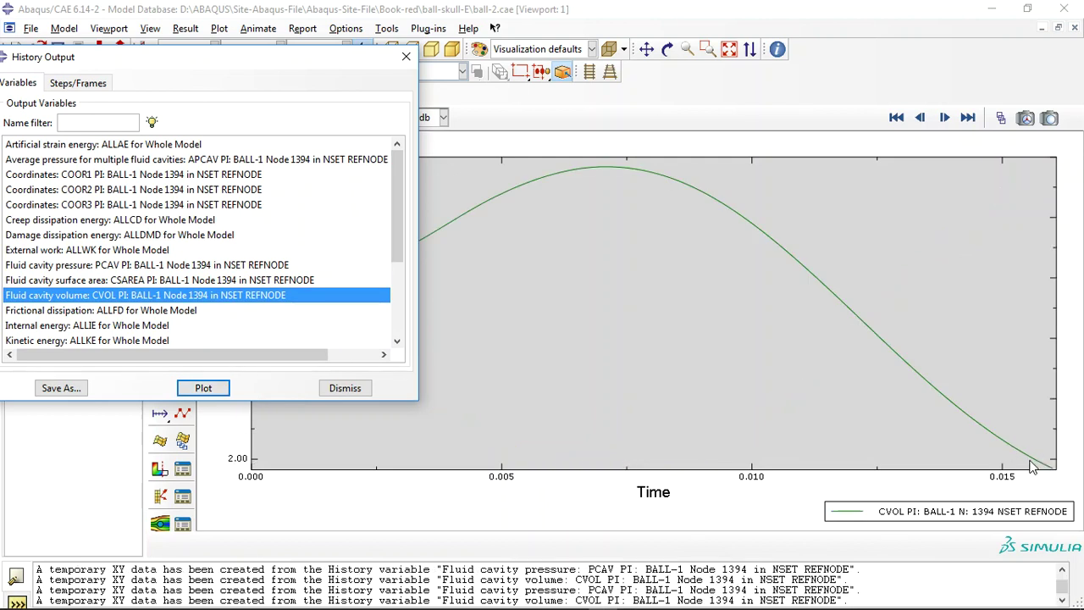
Step: Close History Output, redisplay the PEEQ contours, and rotate the ball and skull
left_click(344, 388)
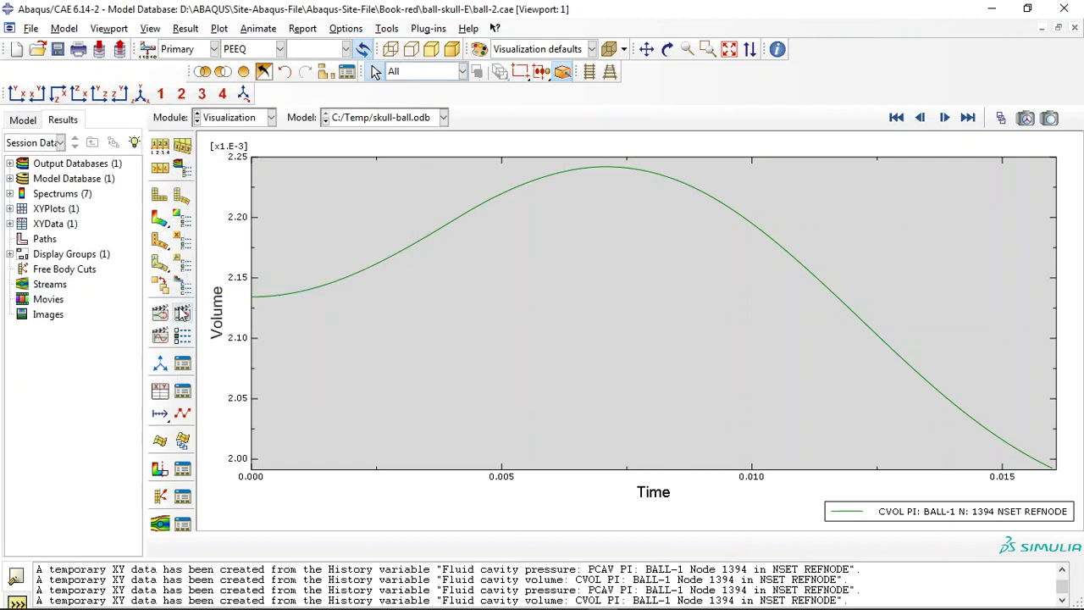
left_click(160, 219)
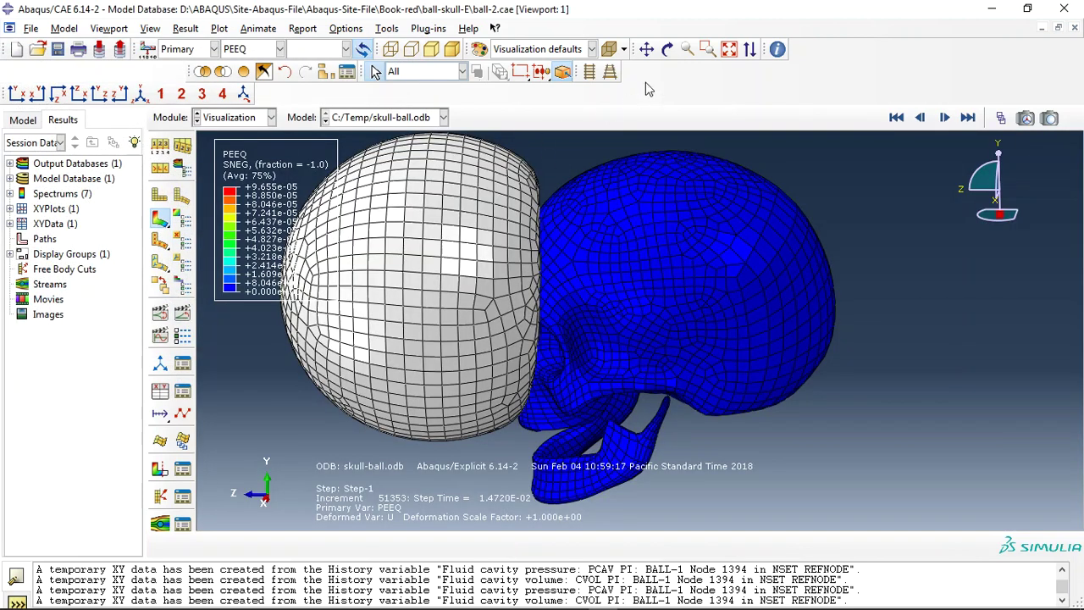
left_click(668, 50)
mouse_move(593, 364)
left_mouse_down()
mouse_move(604, 387)
mouse_move(489, 364)
mouse_move(621, 362)
mouse_move(539, 372)
left_mouse_up()
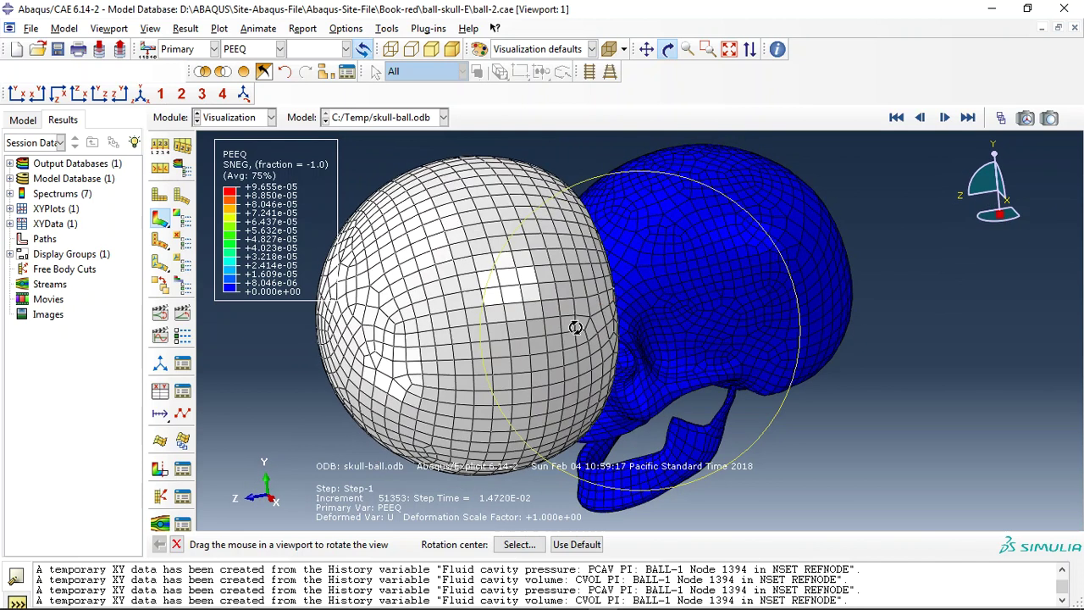
key("Escape")
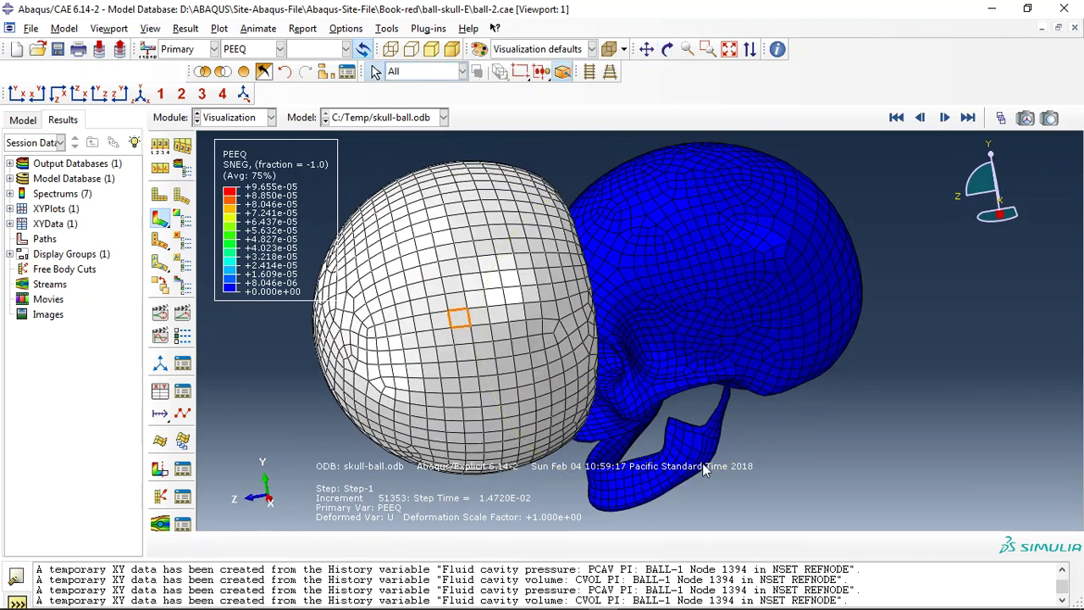
Step: Switch to the abaqusfem.com page in Chrome and scroll down the posts
left_click(544, 598)
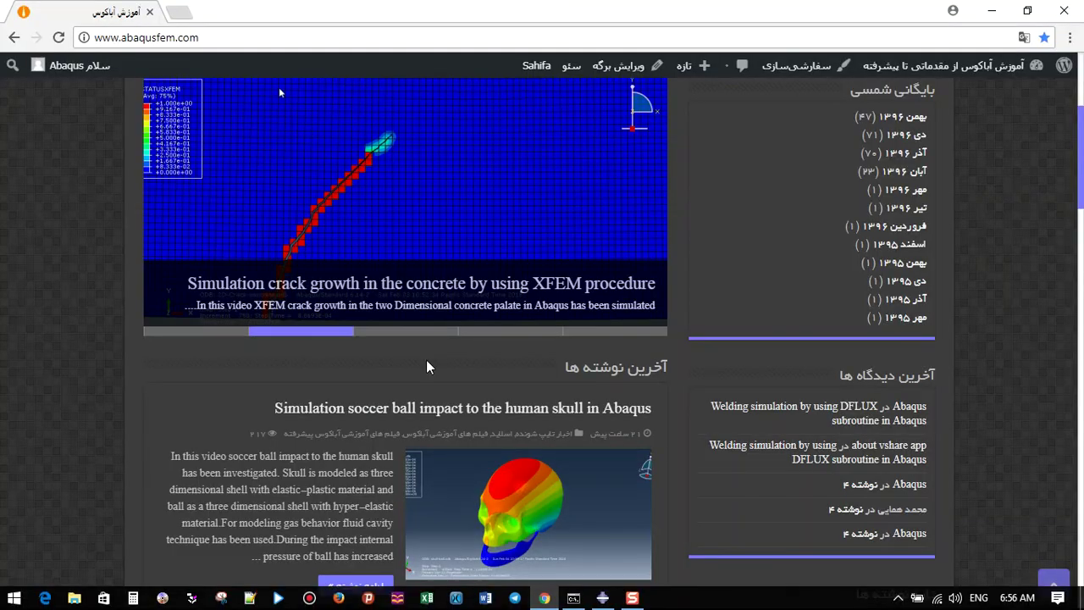
left_click(90, 39)
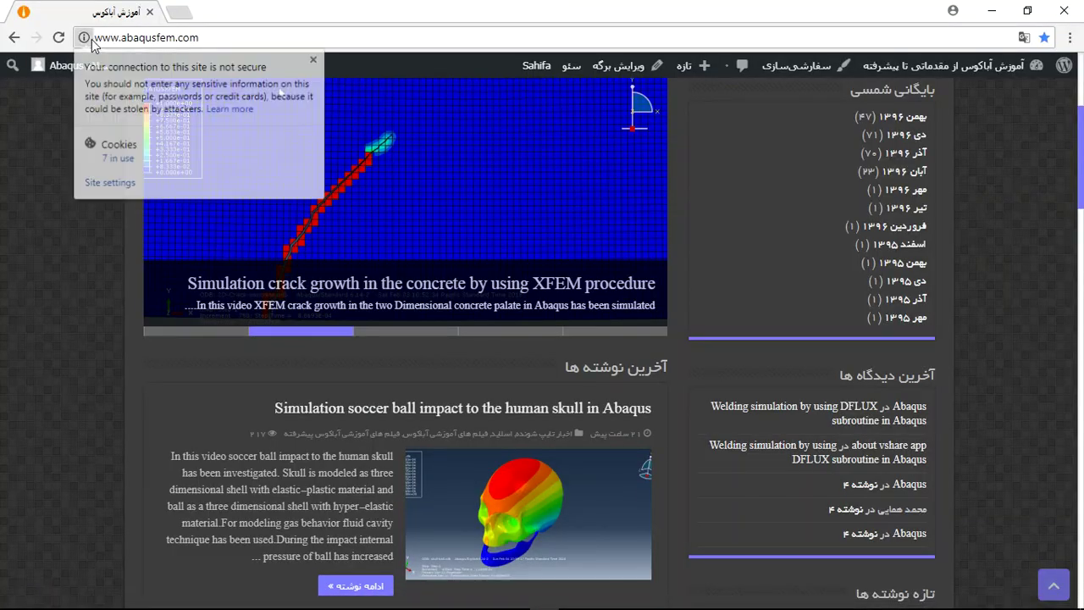
left_click(316, 63)
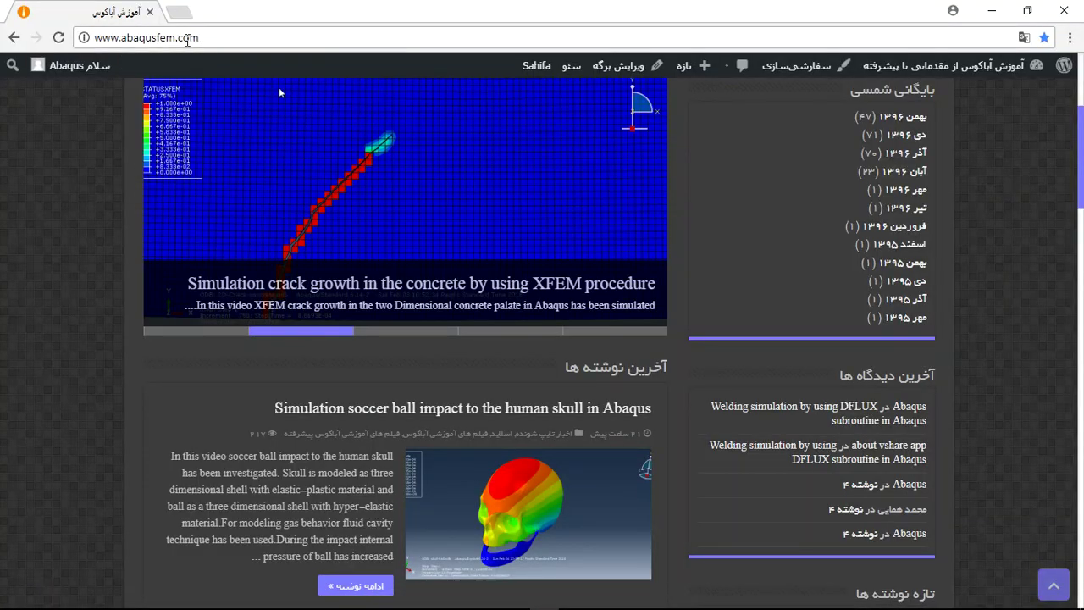
key("ctrl+a")
scroll(170, 297, "down", 1)
scroll(153, 306, "down", 1)
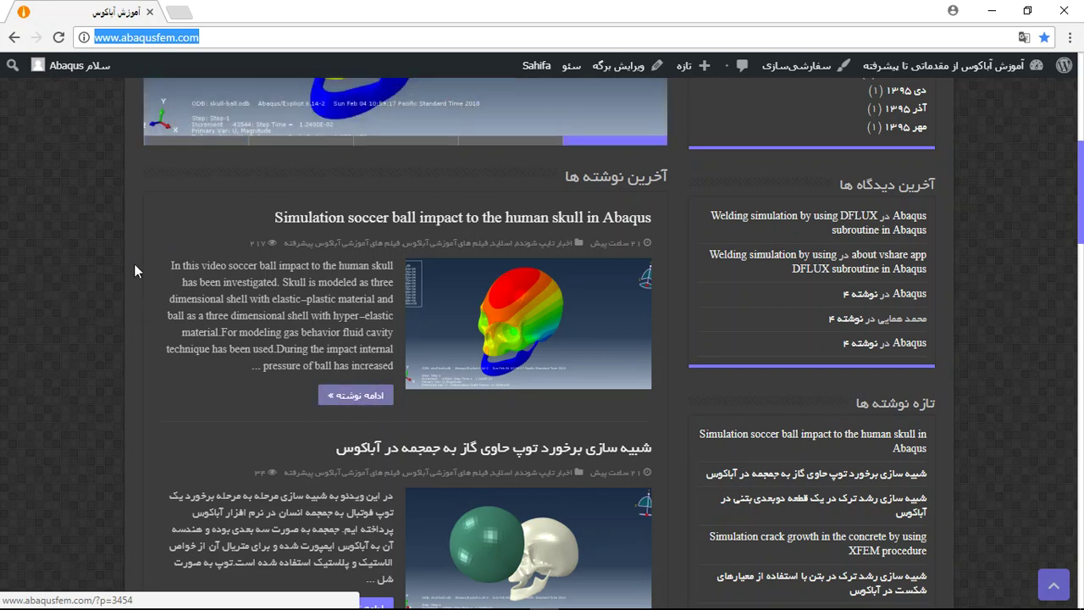
Step: Open the soccer ball-to-skull impact article link in a new tab
right_click(69, 183)
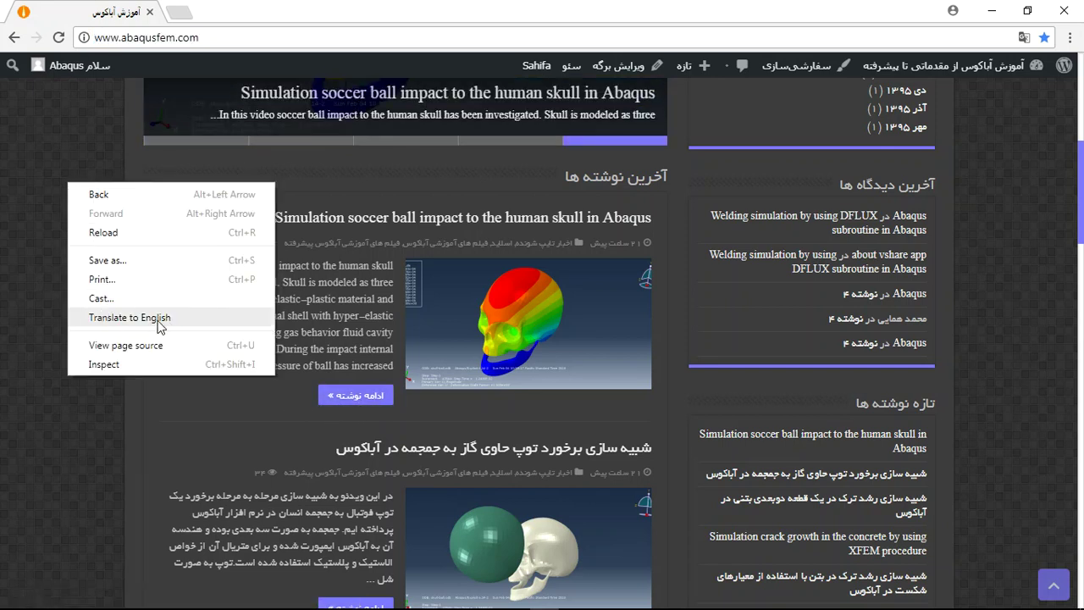
right_click(358, 399)
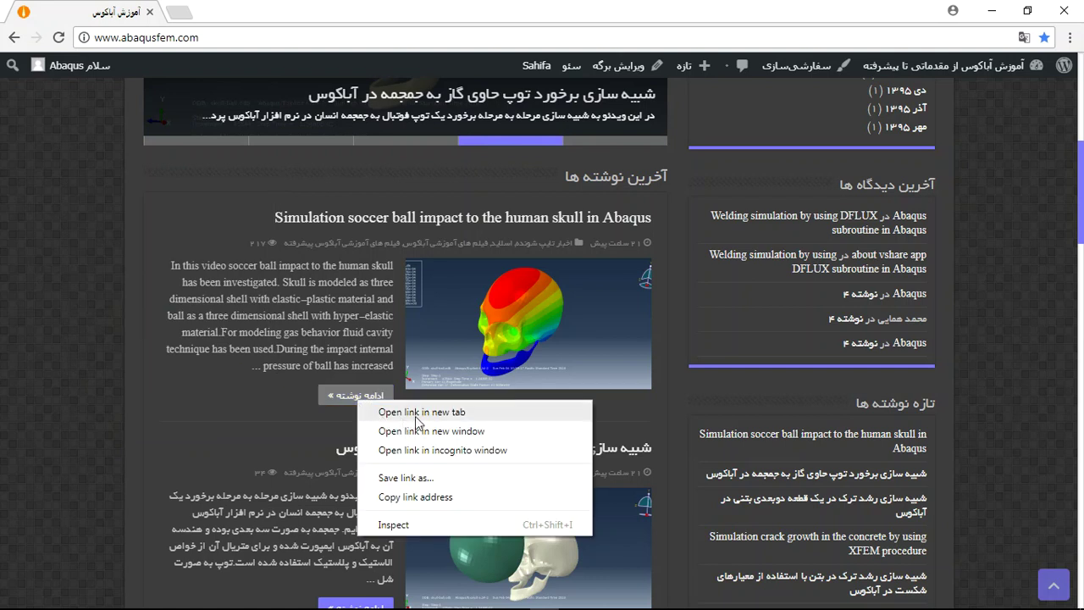
left_click(417, 412)
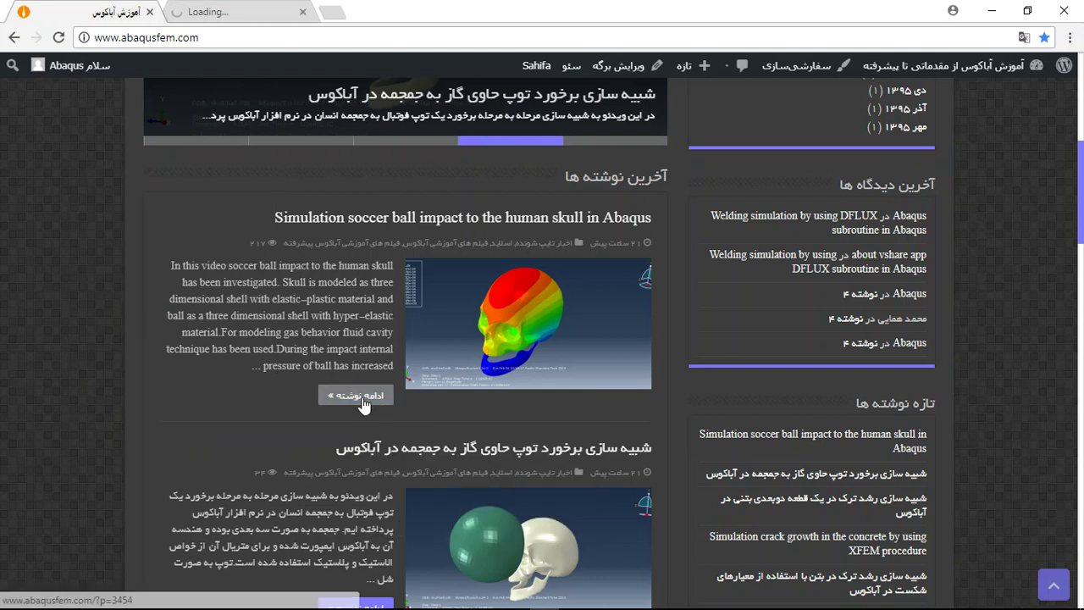
Step: Open the soccer ball article tab and scroll to its CAE, INP and video file offer
left_click(237, 12)
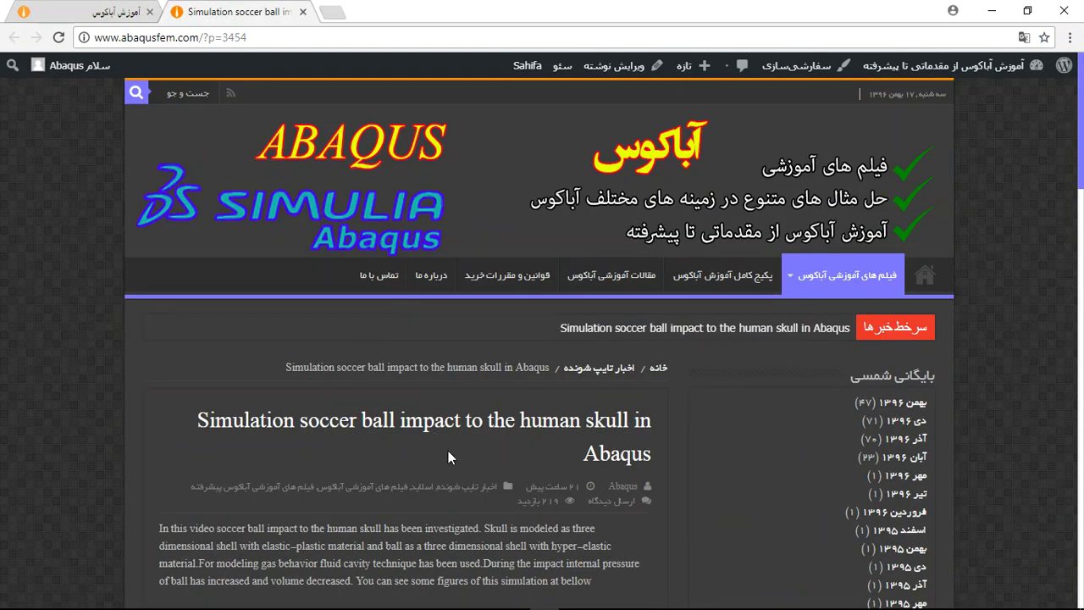
scroll(448, 457, "down", 1)
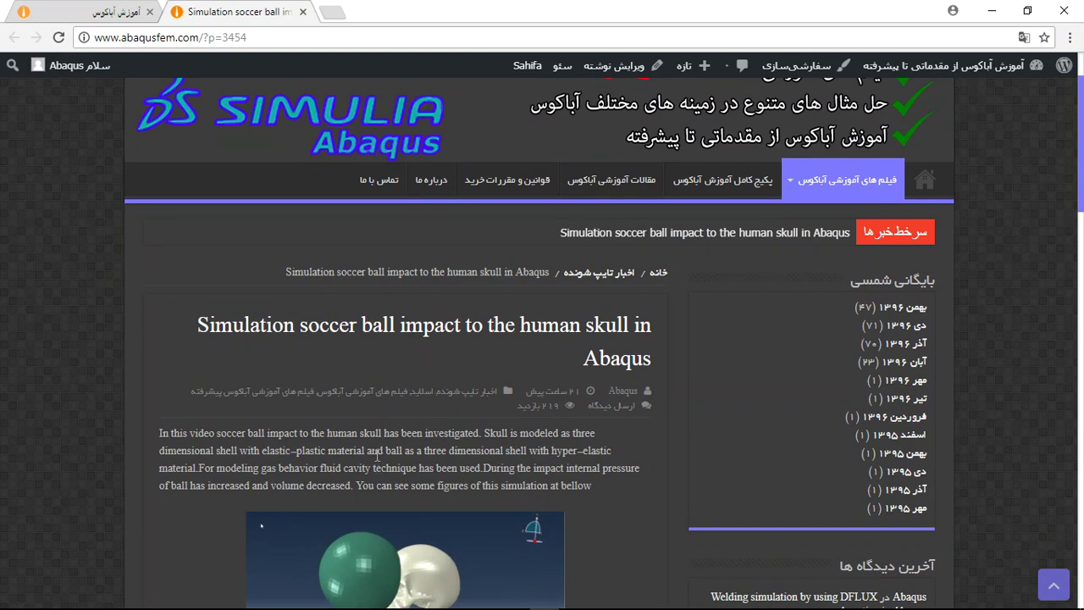
scroll(377, 455, "down", 2)
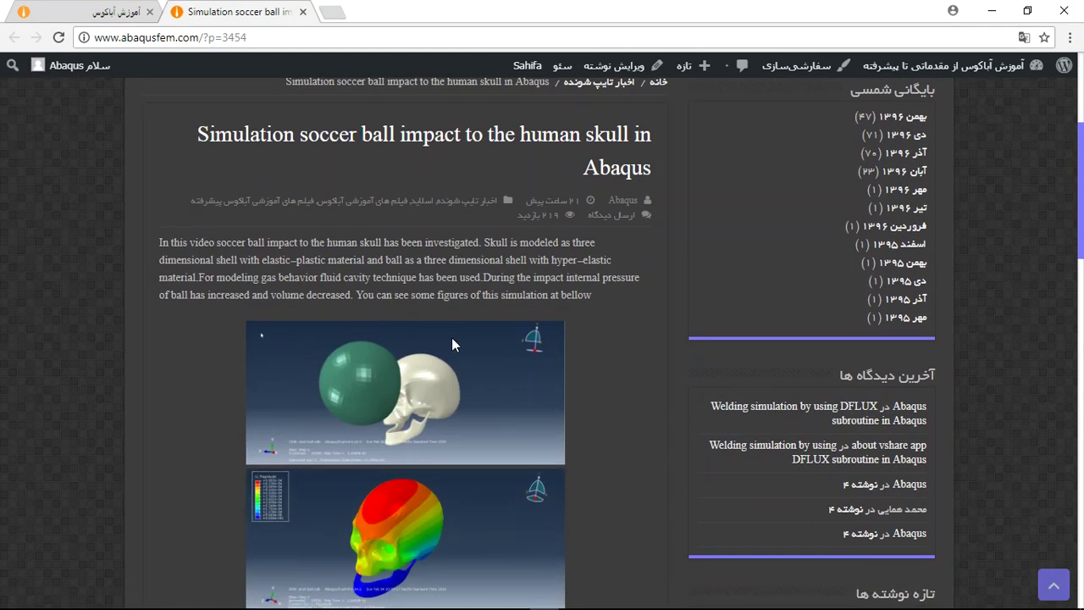
scroll(389, 367, "down", 2)
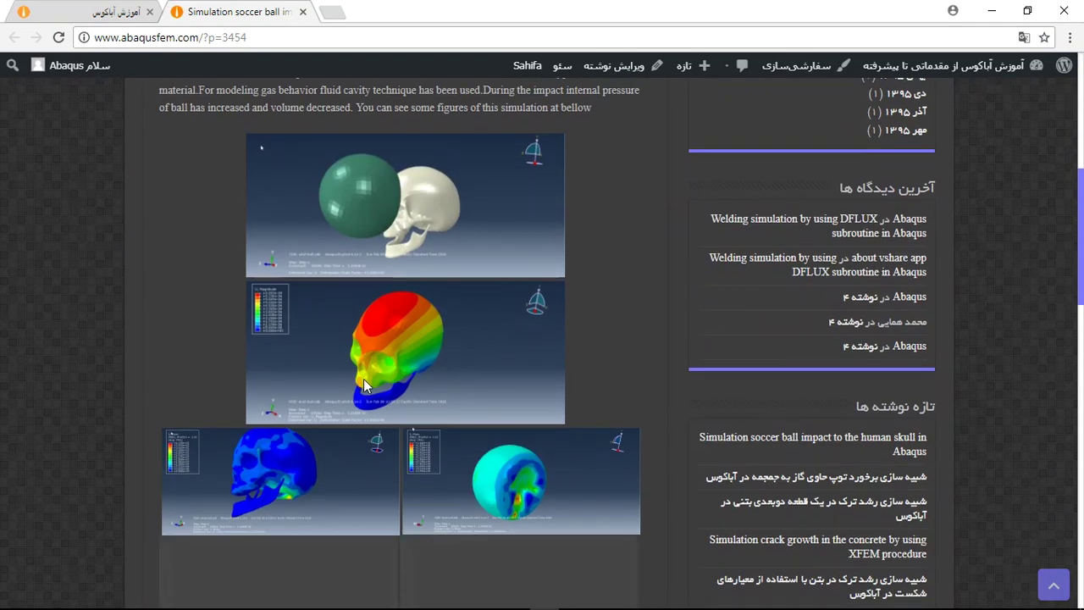
scroll(381, 313, "down", 1)
scroll(406, 326, "down", 1)
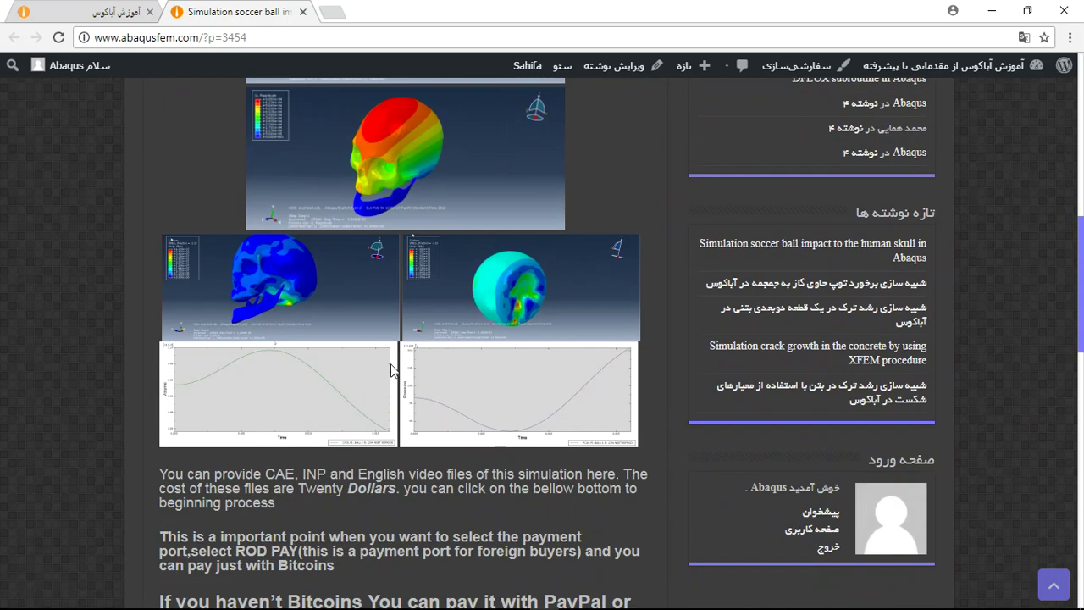
scroll(392, 370, "down", 2)
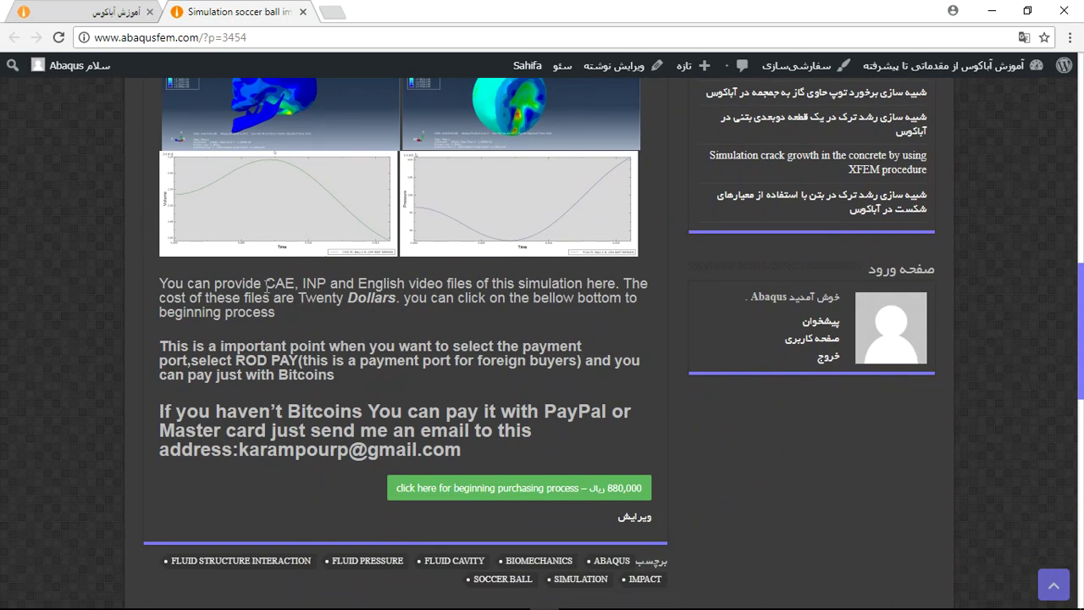
left_click_drag(267, 283, 297, 284)
left_click_drag(367, 285, 449, 284)
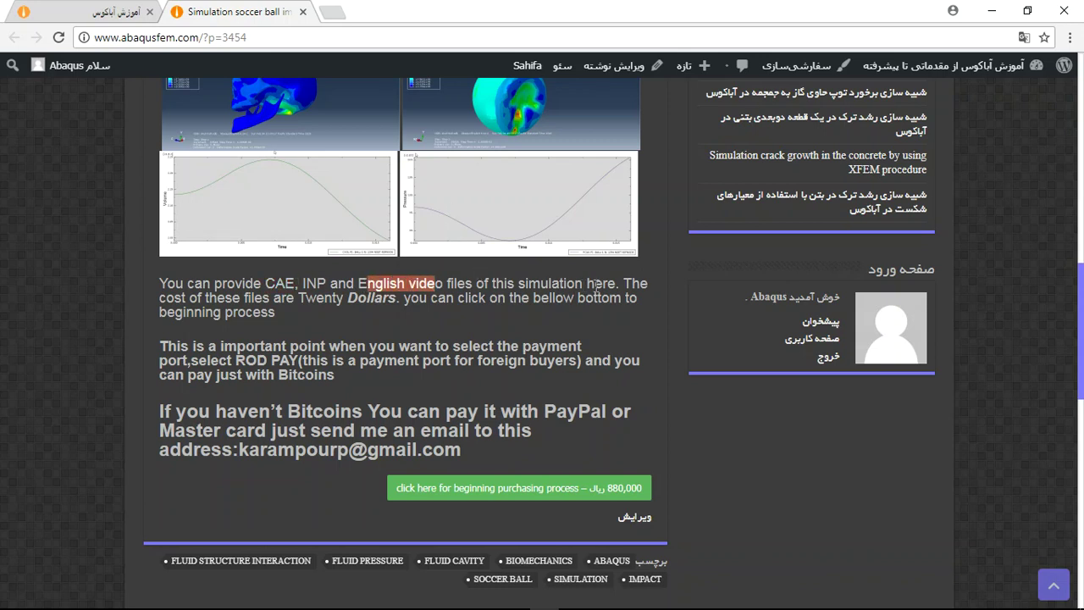
left_click_drag(298, 297, 396, 300)
left_click(354, 345)
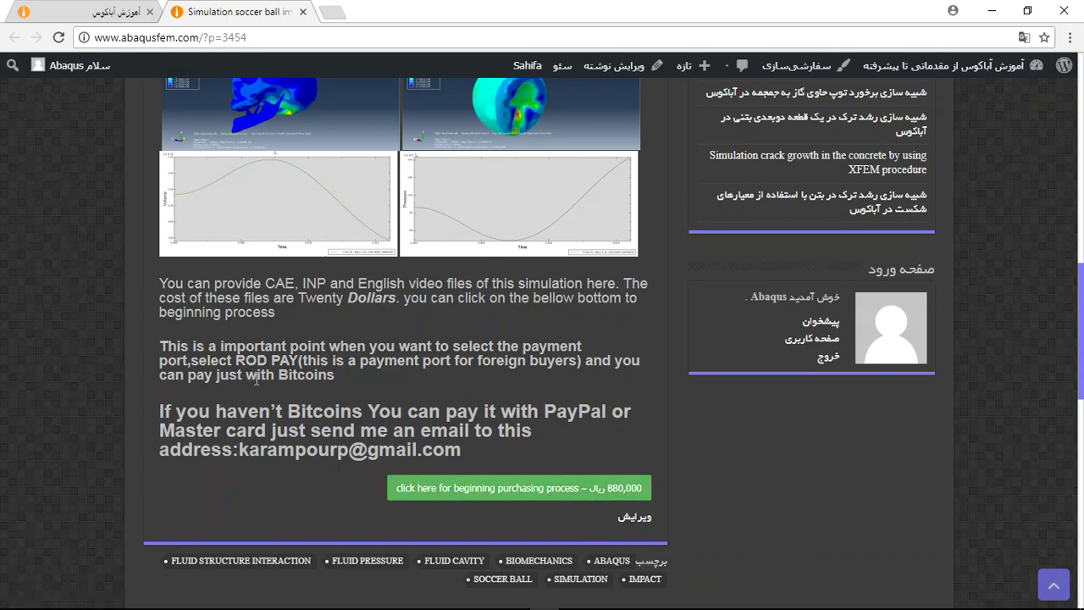
left_click_drag(279, 375, 336, 375)
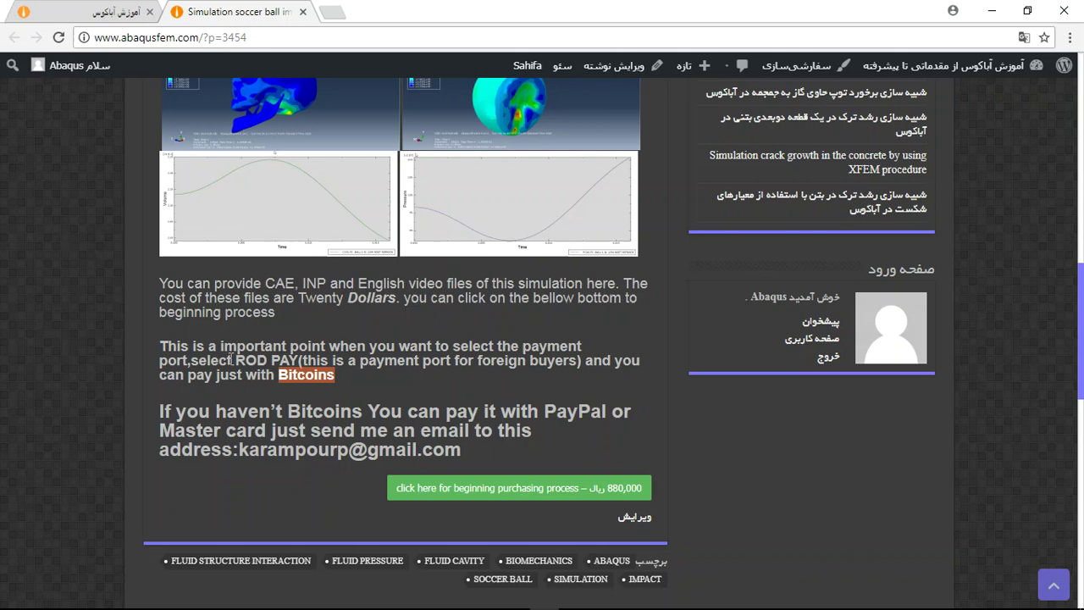
left_click_drag(235, 359, 294, 364)
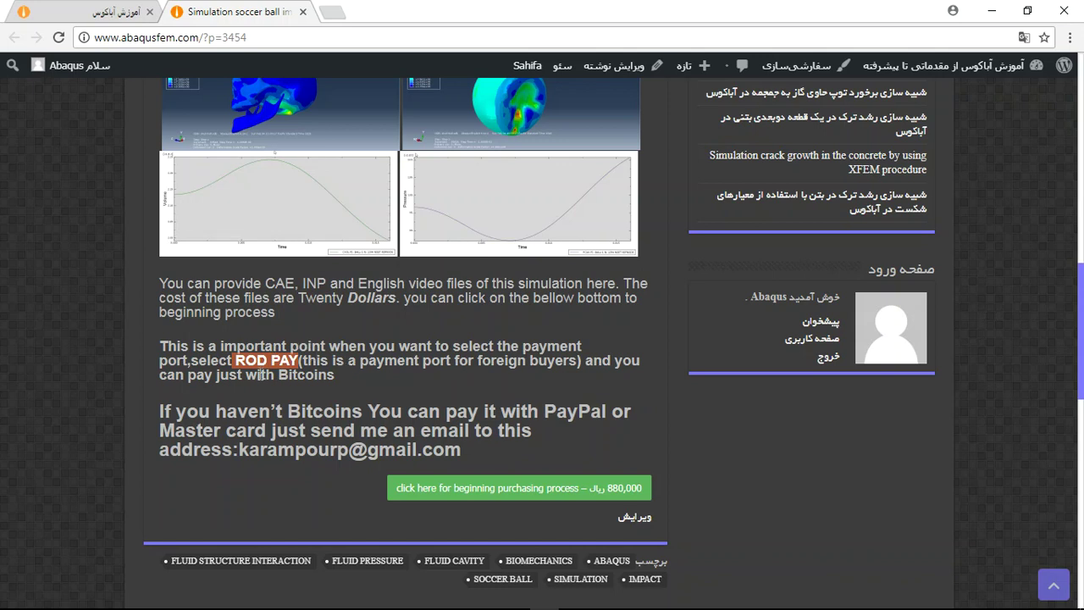
mouse_move(246, 364)
left_mouse_down()
mouse_move(263, 358)
mouse_move(548, 496)
left_mouse_up()
left_click(277, 376)
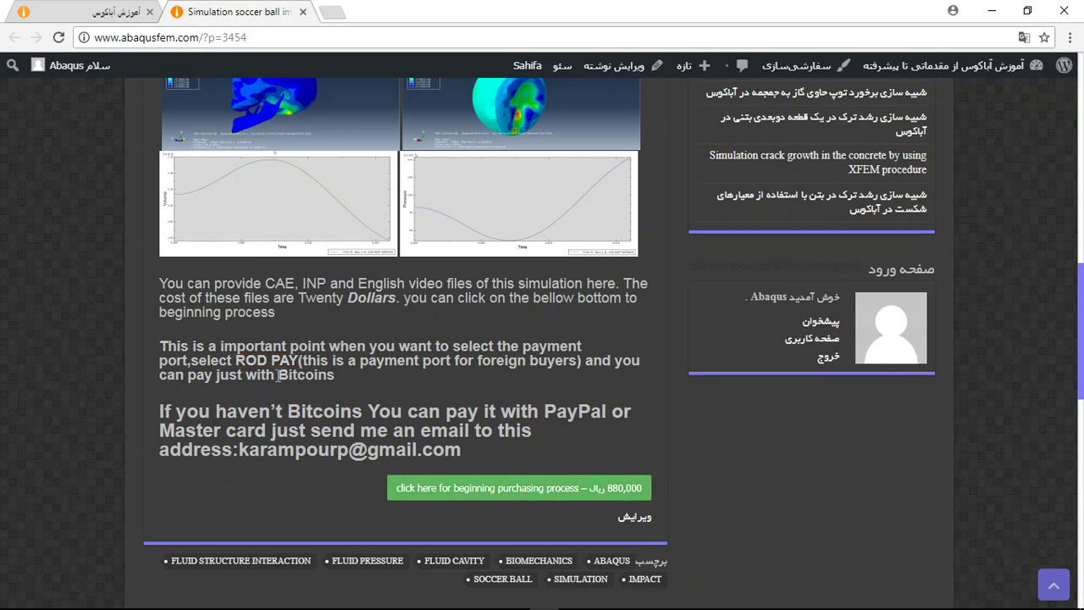
double_click(305, 374)
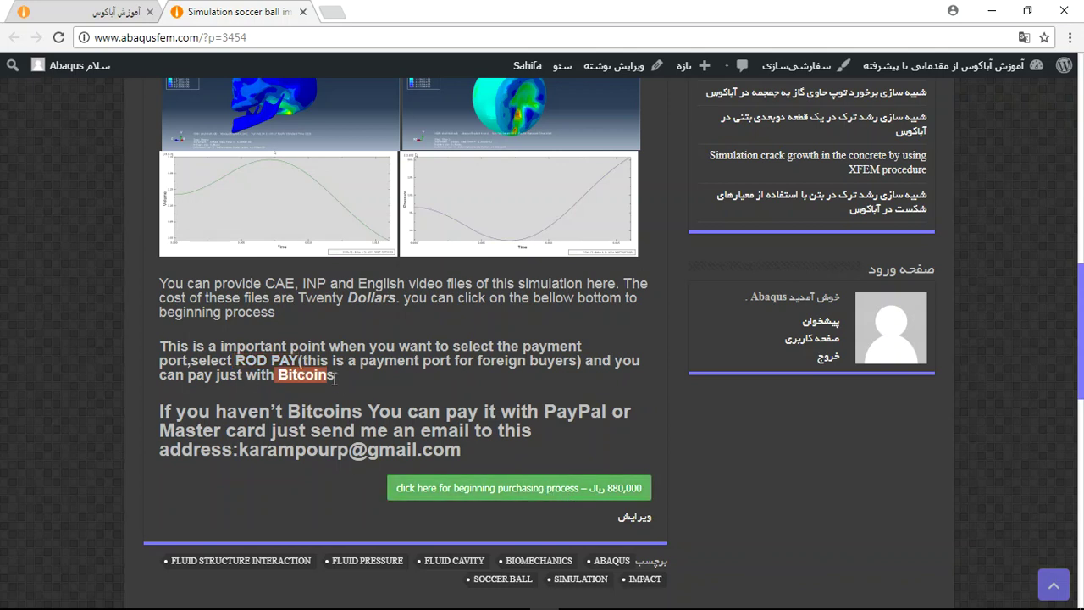
left_click(260, 413)
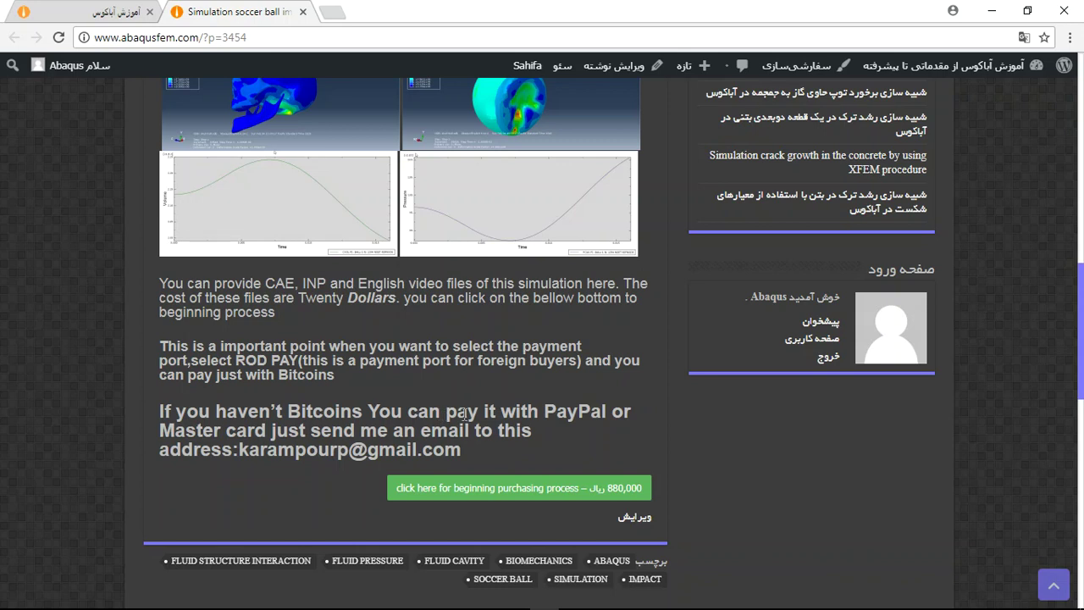
left_click_drag(544, 412, 604, 413)
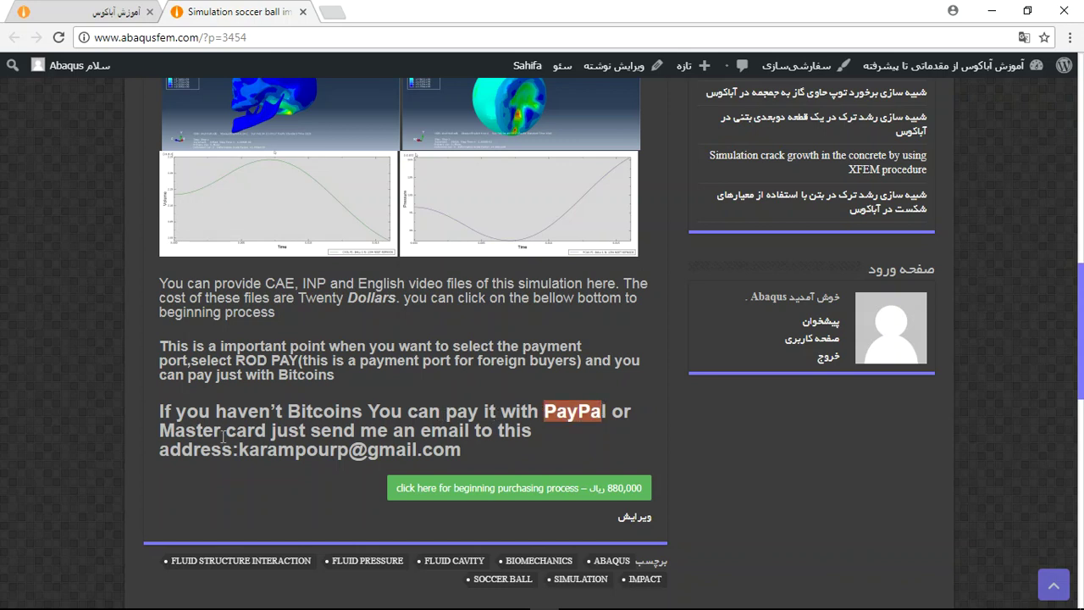
left_click_drag(197, 432, 247, 432)
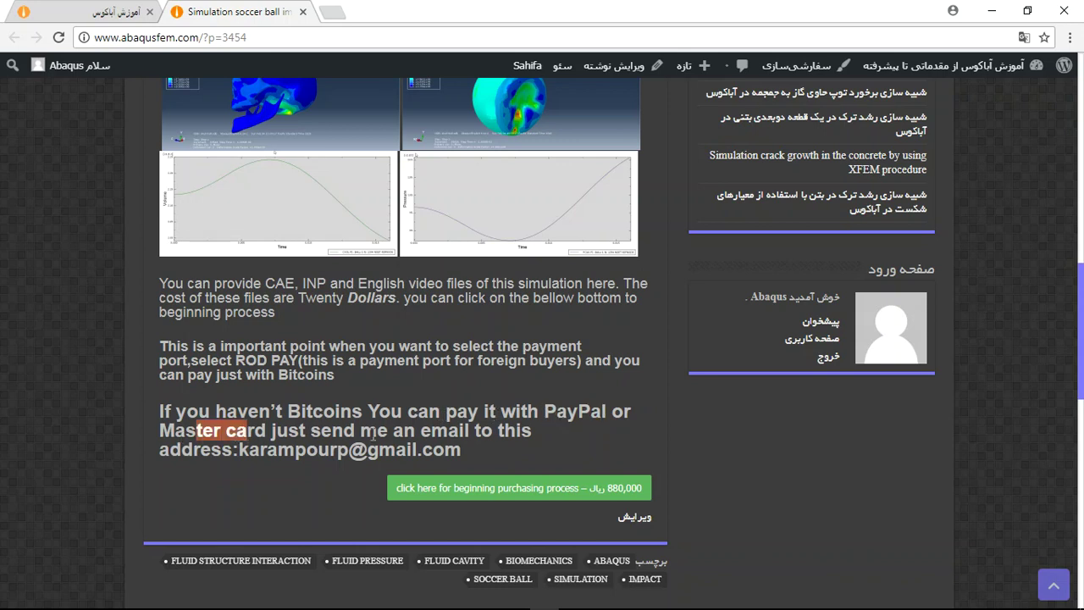
left_click_drag(233, 450, 459, 450)
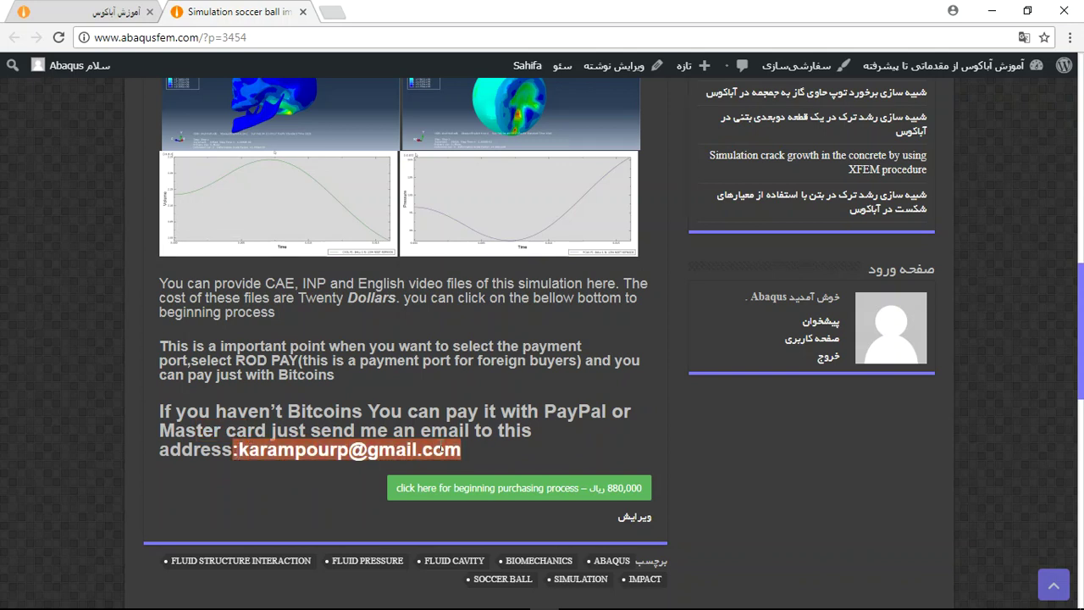
scroll(435, 446, "up", 3)
scroll(492, 421, "up", 10)
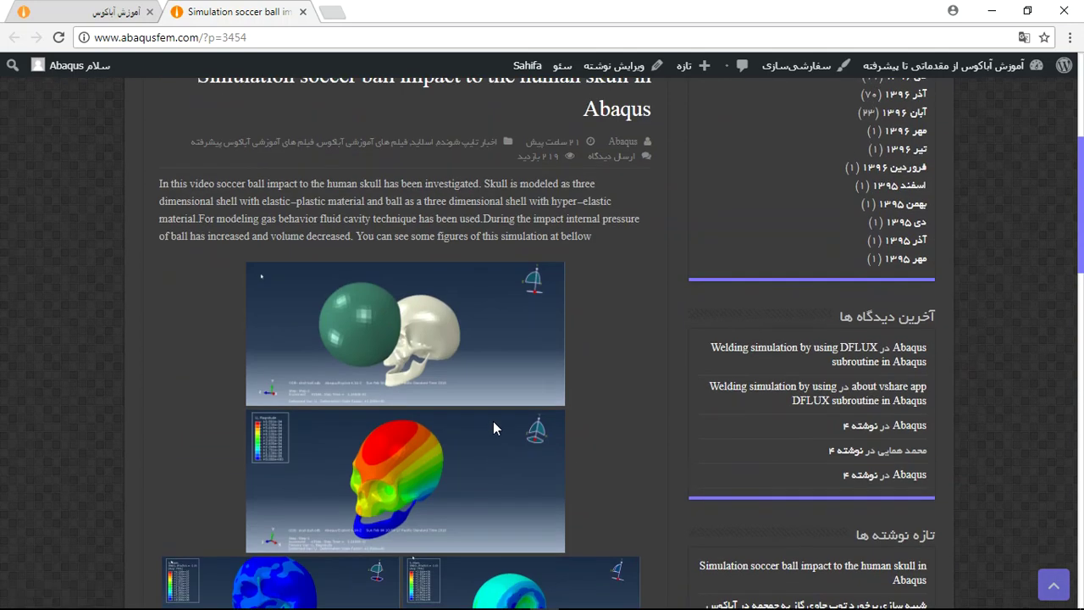